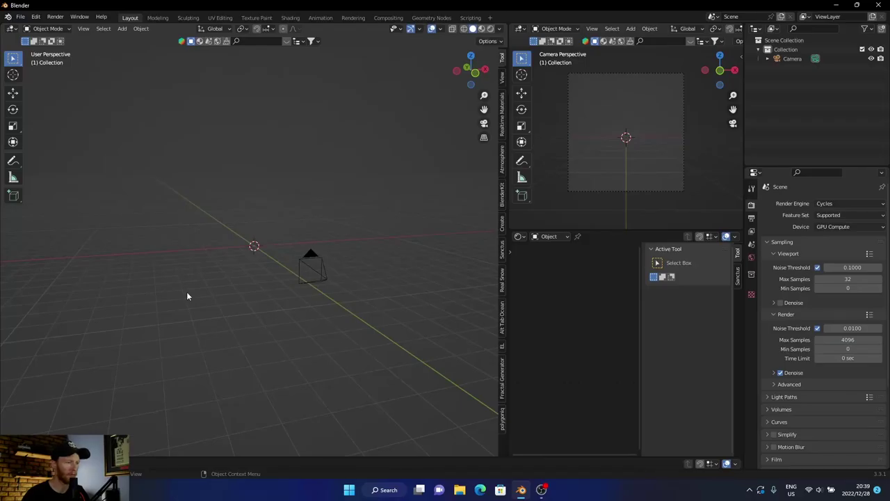
Add a cube at the origin and scale it up uniformly.
{"action": "middle_click_drag", "start_coordinate": [188, 290], "coordinate": [198, 291]}
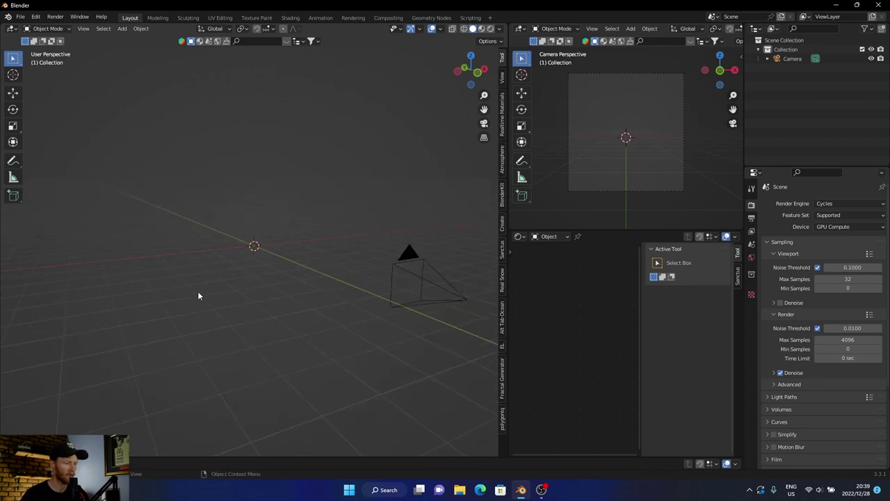
{"action": "key", "text": "shift+a"}
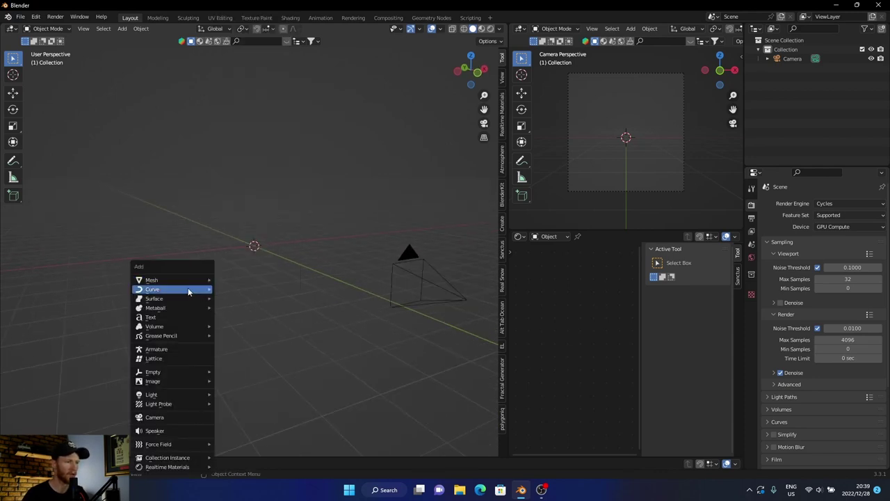
{"action": "mouse_move", "coordinate": [185, 284]}
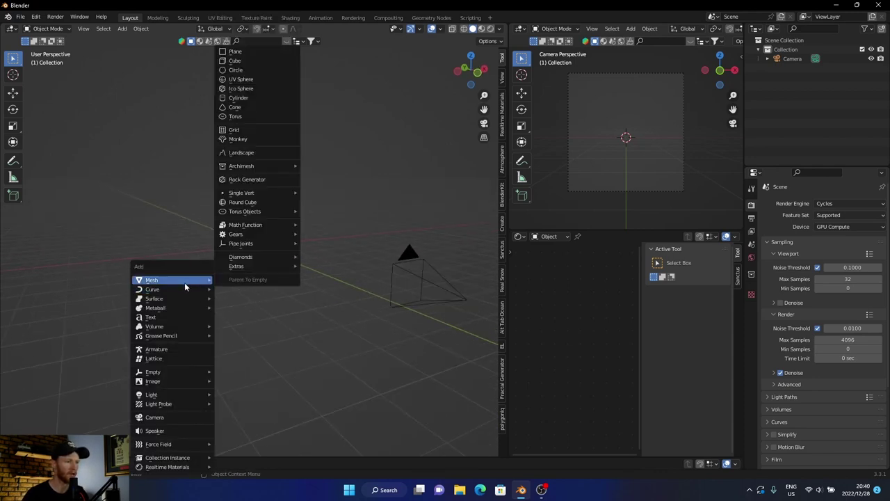
{"action": "left_click", "coordinate": [254, 61]}
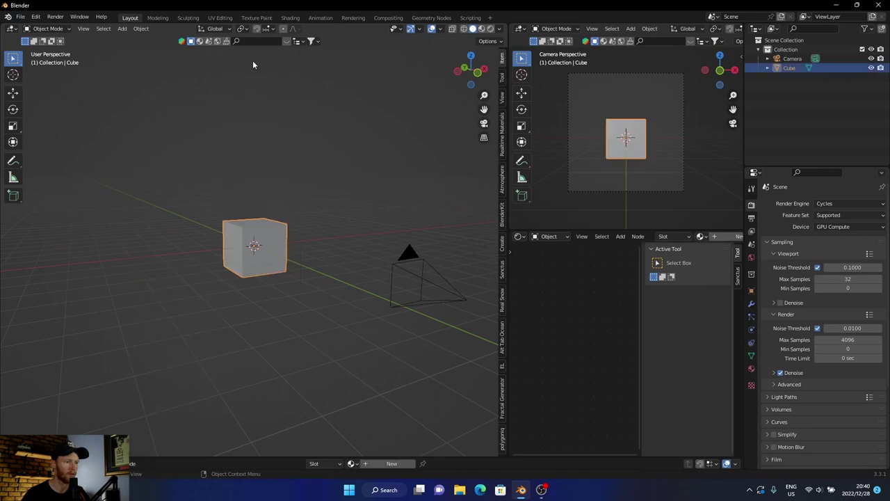
{"action": "key", "text": "s"}
{"action": "left_click", "coordinate": [223, 267]}
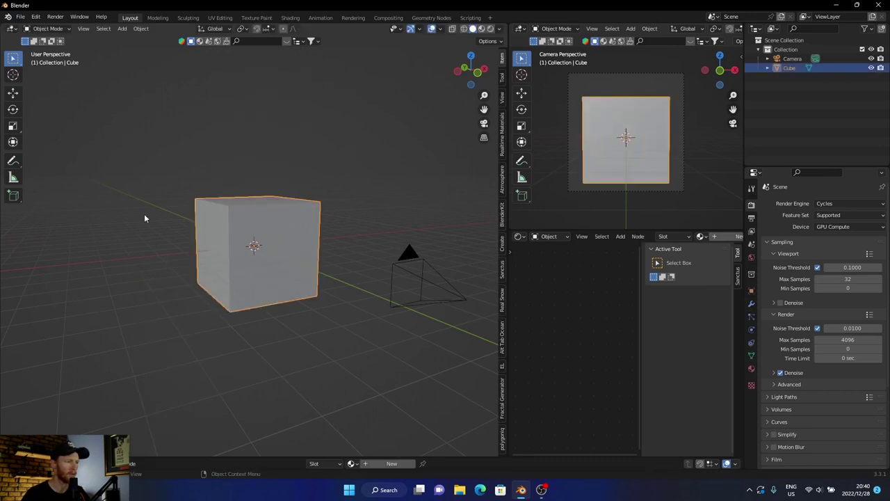
Flatten the cube along Z into a thin, wider slab and reselect it.
{"action": "left_click", "coordinate": [13, 125]}
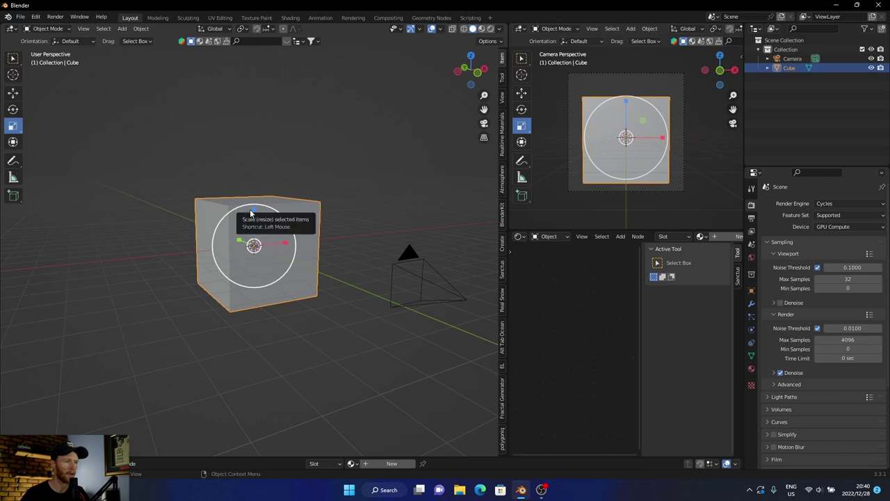
{"action": "left_click_drag", "start_coordinate": [254, 209], "coordinate": [252, 244]}
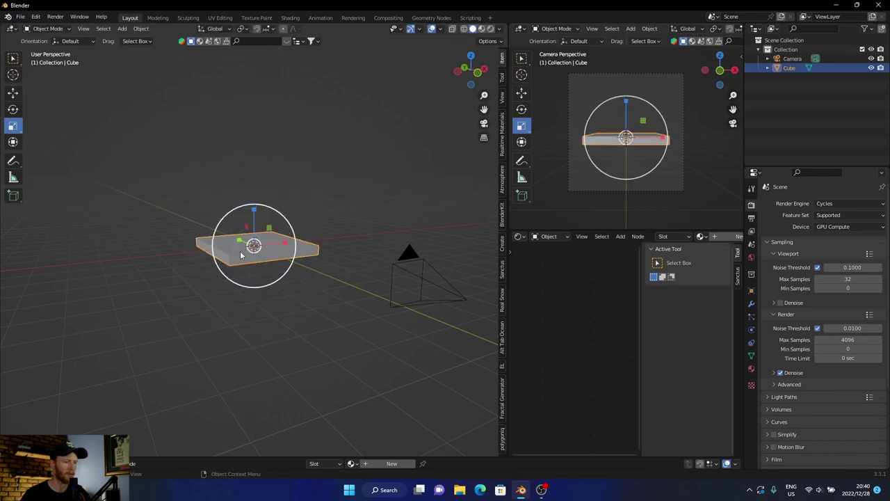
{"action": "key", "text": "s"}
{"action": "left_click", "coordinate": [216, 255]}
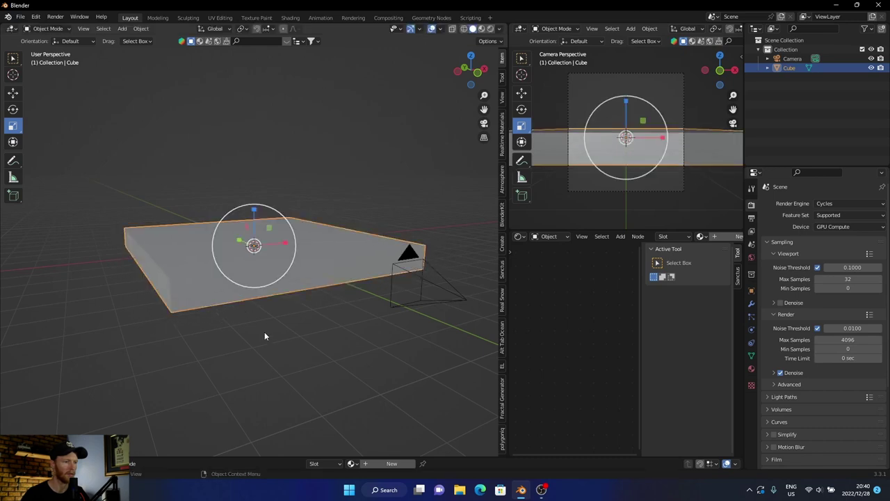
{"action": "middle_click_drag", "start_coordinate": [262, 356], "coordinate": [269, 359]}
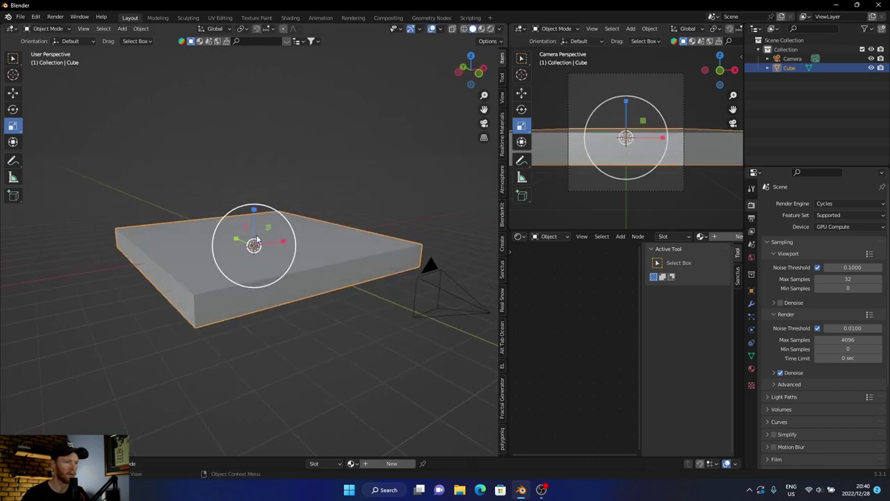
{"action": "left_click_drag", "start_coordinate": [254, 211], "coordinate": [256, 232]}
{"action": "left_click", "coordinate": [314, 356]}
{"action": "mouse_move", "coordinate": [313, 356]}
{"action": "middle_mouse_down"}
{"action": "mouse_move", "coordinate": [254, 359]}
{"action": "mouse_move", "coordinate": [311, 361]}
{"action": "middle_mouse_up"}
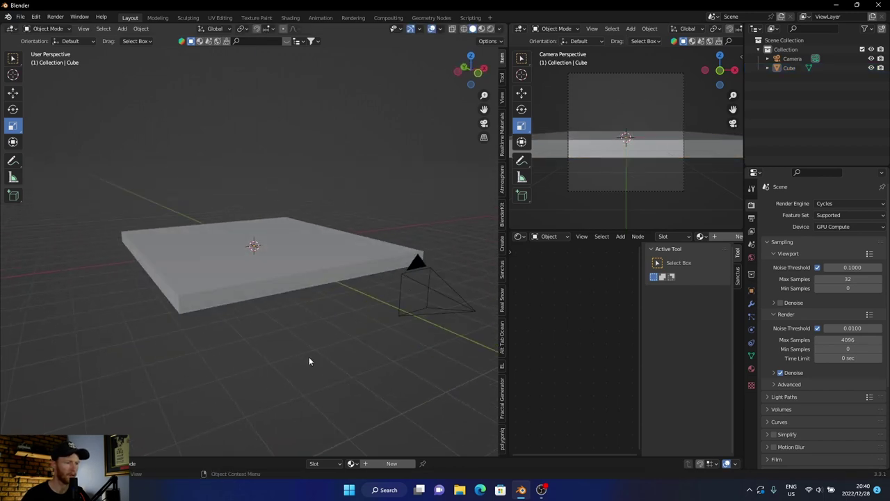
{"action": "left_click", "coordinate": [266, 266]}
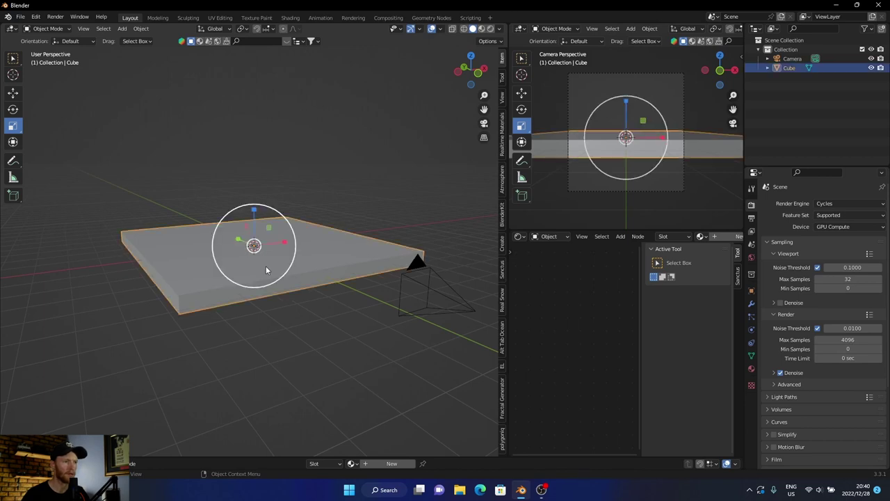
In Shading, give the slab a new material and unplug Principled BSDF from Surface.
{"action": "left_click", "coordinate": [290, 18]}
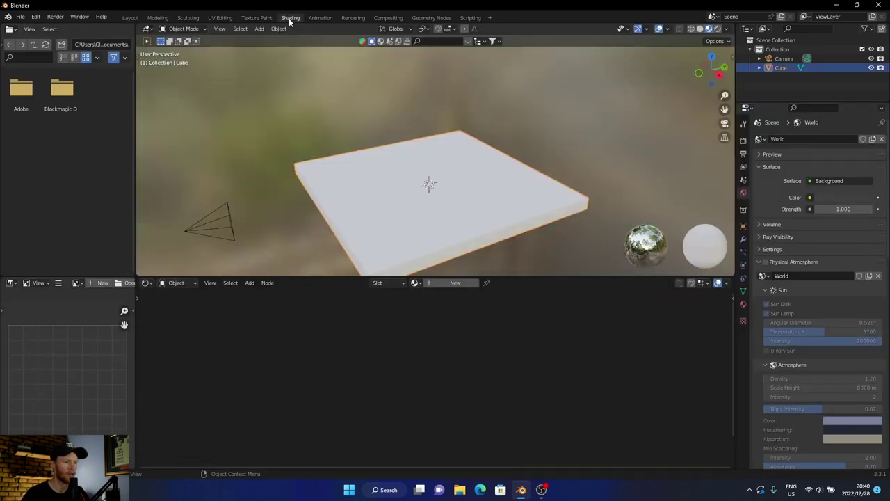
{"action": "left_click", "coordinate": [449, 284]}
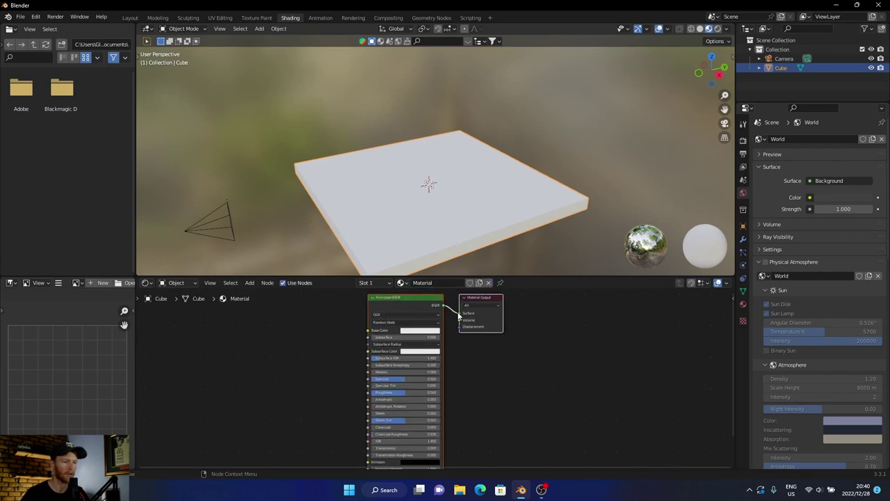
{"action": "left_click_drag", "start_coordinate": [459, 313], "coordinate": [626, 333]}
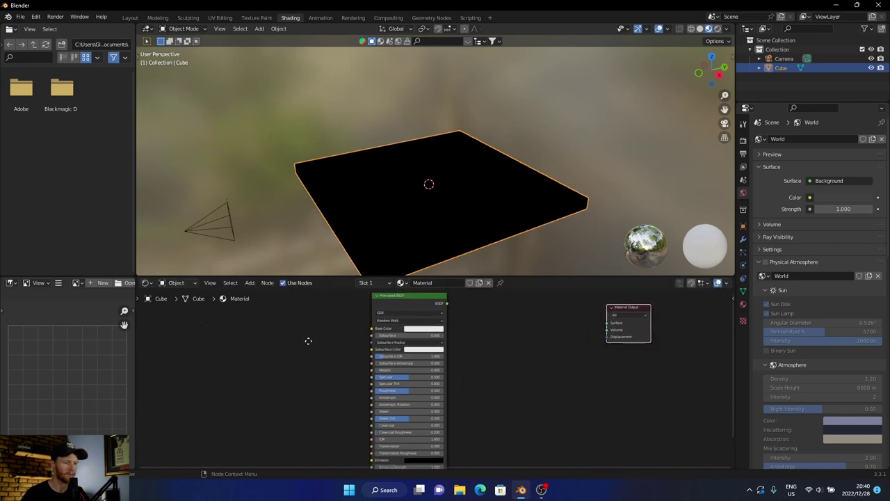
{"action": "middle_click_drag", "start_coordinate": [309, 340], "coordinate": [357, 317]}
{"action": "scroll", "coordinate": [356, 327], "scroll_direction": "down", "scroll_amount": 1}
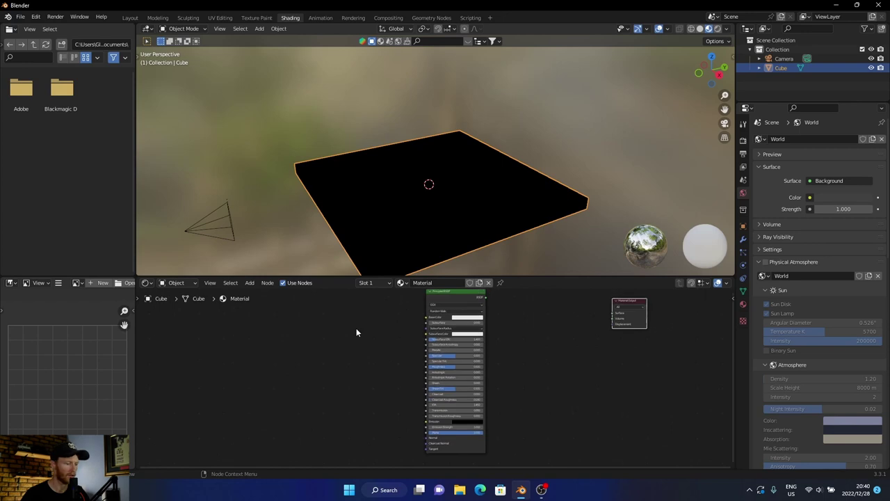
Add a Bump node and connect its Normal output to the Principled BSDF Normal.
{"action": "key", "text": "shift+a"}
{"action": "left_click", "coordinate": [357, 328]}
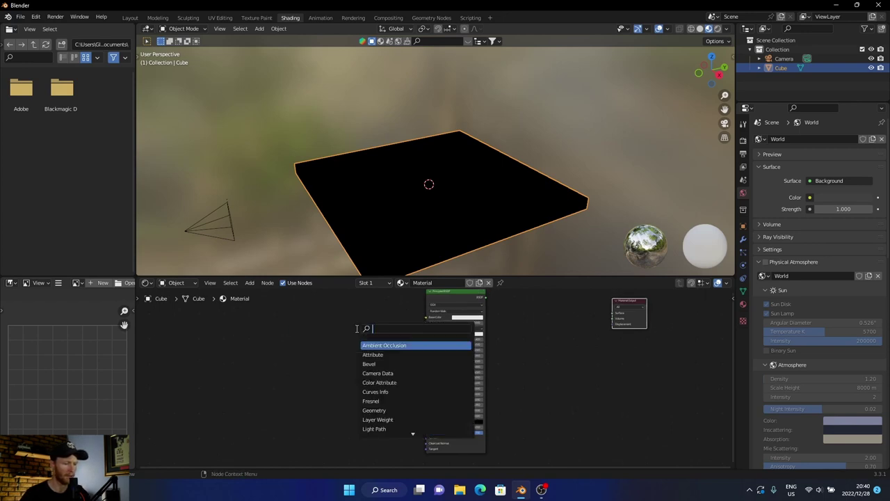
{"action": "type", "text": "bump"}
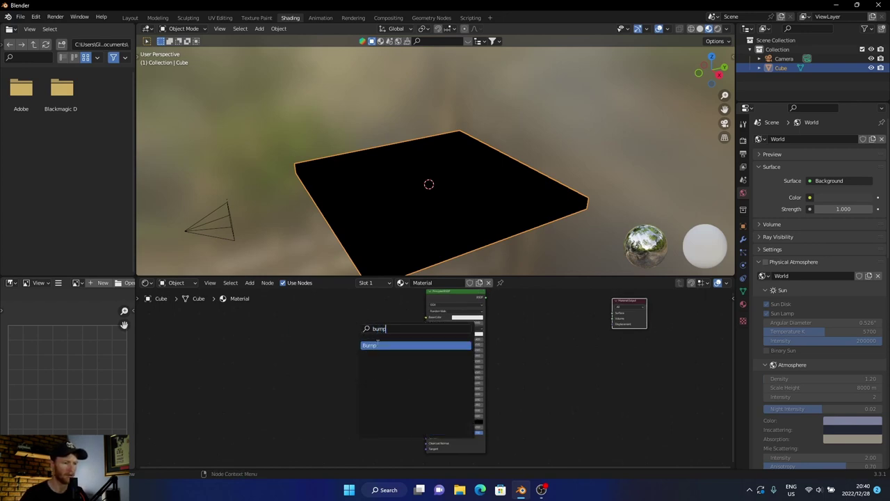
{"action": "left_click", "coordinate": [377, 343]}
{"action": "left_click", "coordinate": [375, 420]}
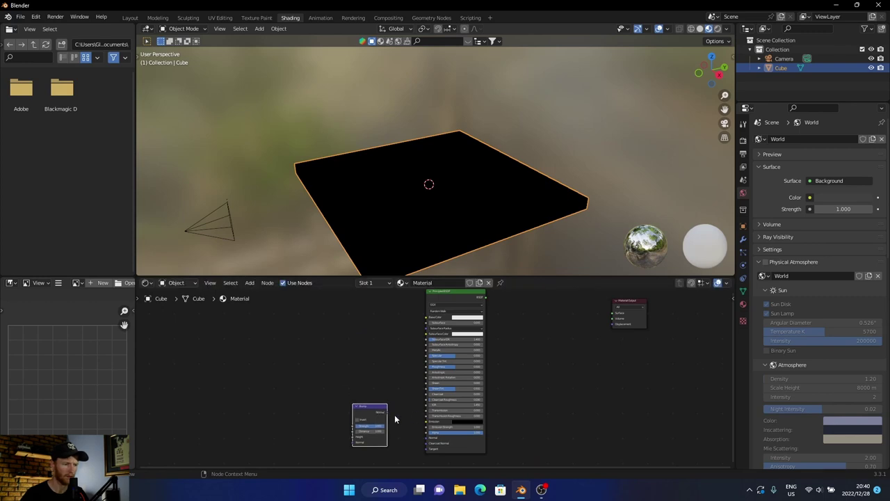
{"action": "scroll", "coordinate": [413, 411], "scroll_direction": "up", "scroll_amount": 1}
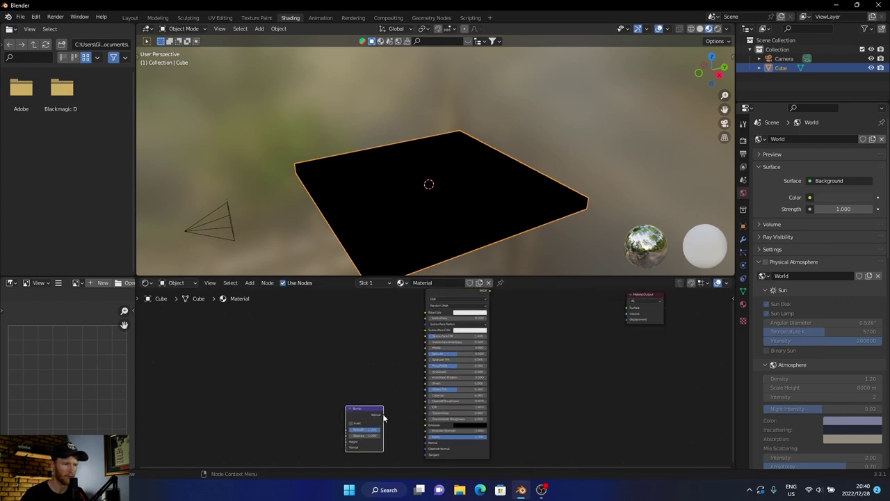
{"action": "left_click_drag", "start_coordinate": [383, 415], "coordinate": [426, 443]}
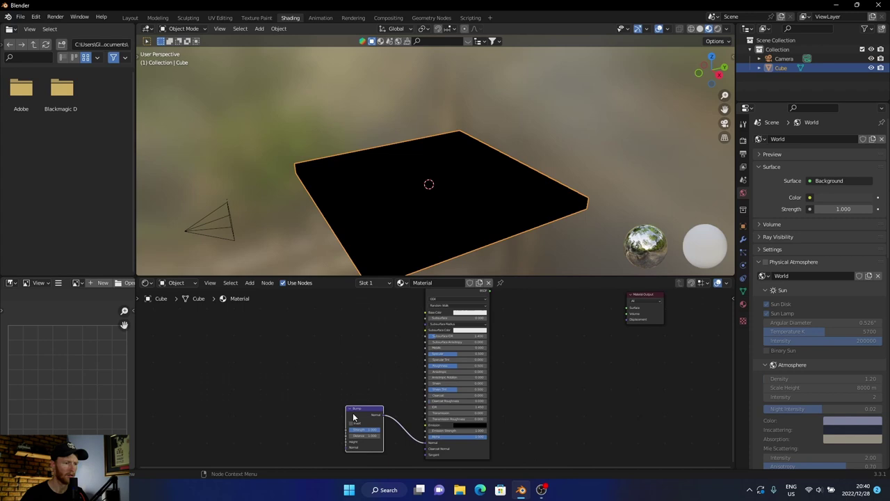
Add a Musgrave Texture and feed its Height into the Bump Height.
{"action": "key", "text": "shift+a"}
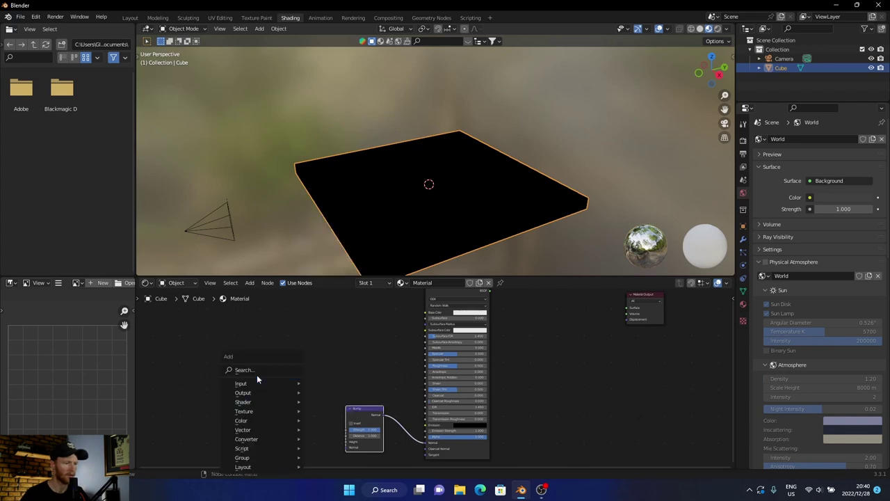
{"action": "type", "text": "mu"}
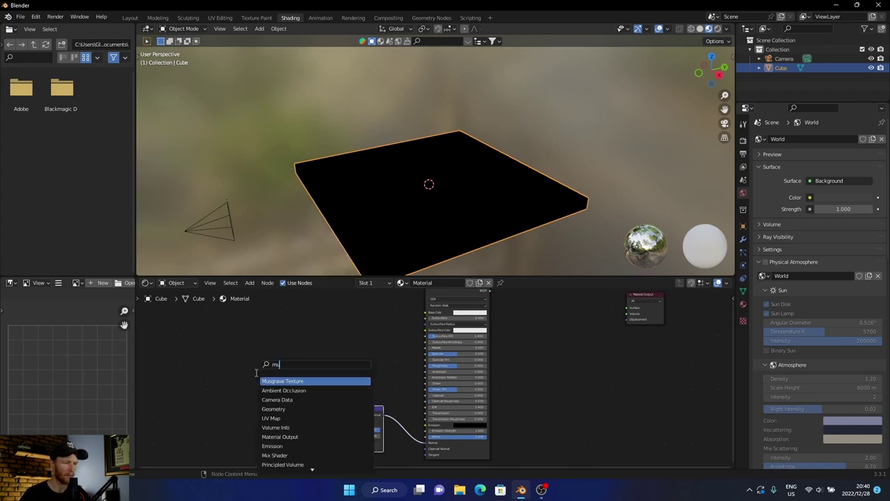
{"action": "type", "text": "s"}
{"action": "key", "text": "Return"}
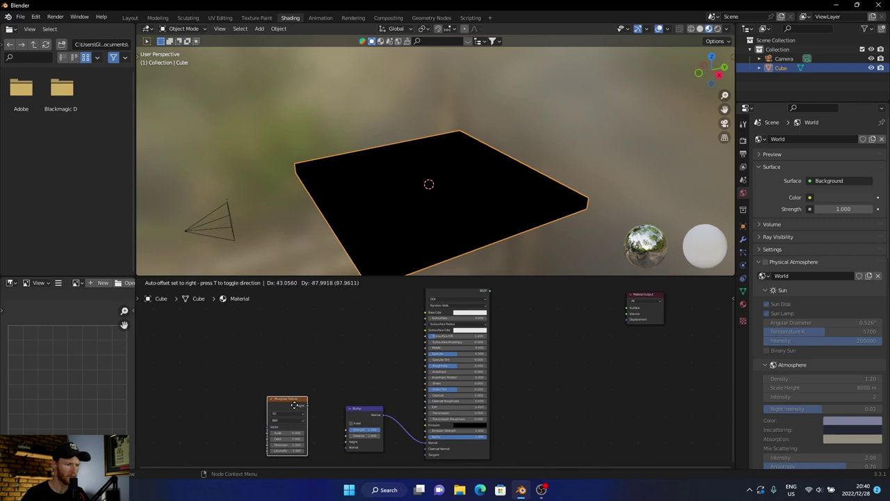
{"action": "left_click", "coordinate": [295, 408]}
{"action": "left_click_drag", "start_coordinate": [307, 406], "coordinate": [343, 442]}
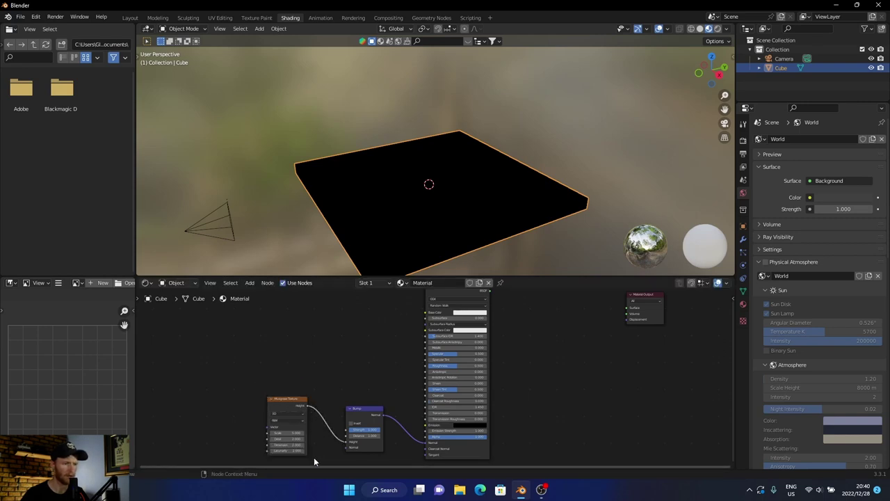
Set the Musgrave Texture Scale to 210.
{"action": "middle_click_drag", "start_coordinate": [235, 429], "coordinate": [240, 418]}
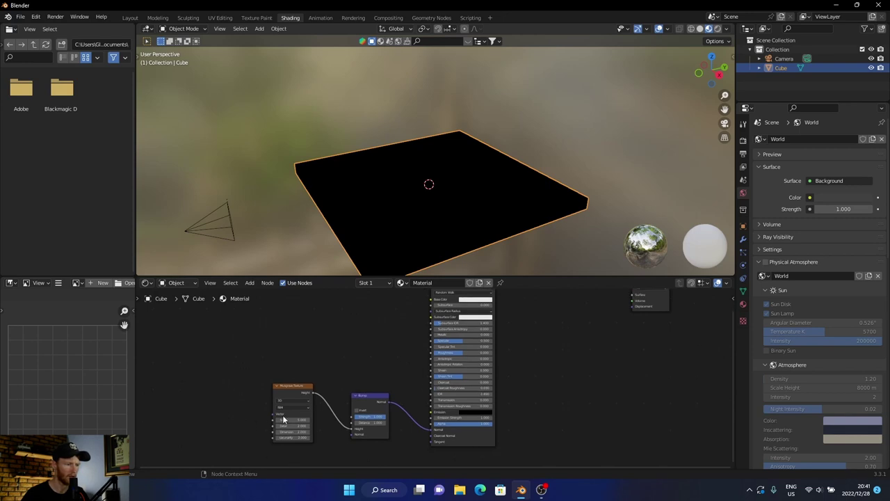
{"action": "left_click", "coordinate": [294, 418]}
{"action": "type", "text": "2"}
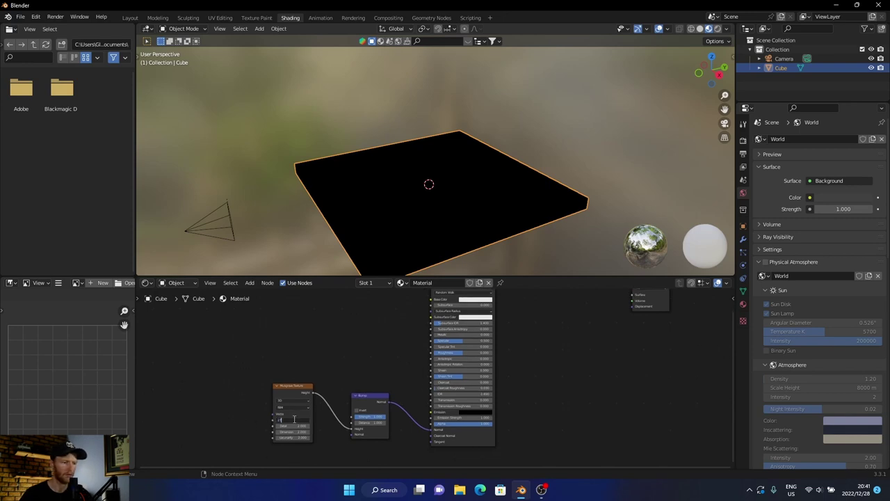
{"action": "type", "text": "10"}
{"action": "key", "text": "Return"}
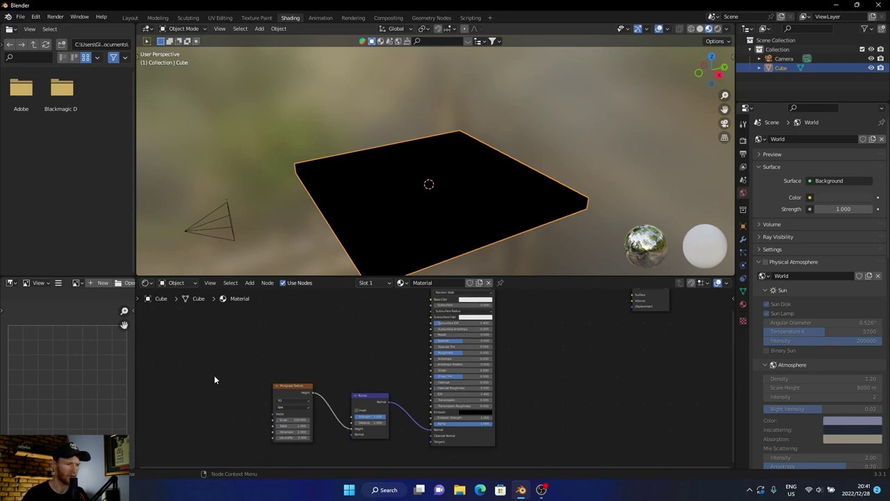
Set bump Strength to 0.25, adjust Distance, and lower Roughness to 0.008.
{"action": "left_click", "coordinate": [370, 417]}
{"action": "key", "text": "BackSpace"}
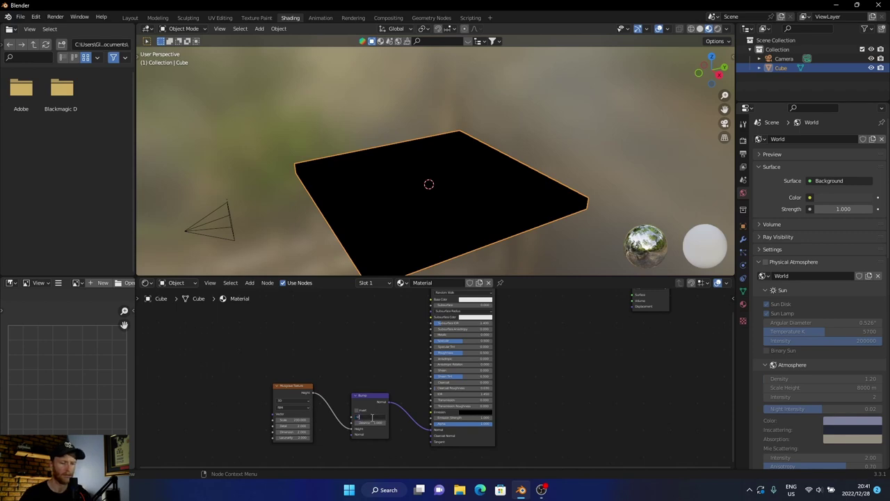
{"action": "type", "text": "0.25"}
{"action": "key", "text": "Return"}
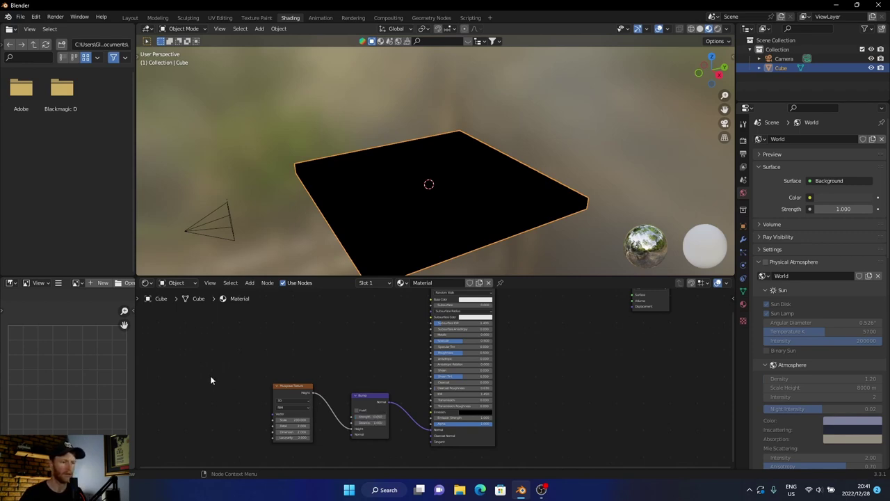
{"action": "left_click", "coordinate": [372, 423]}
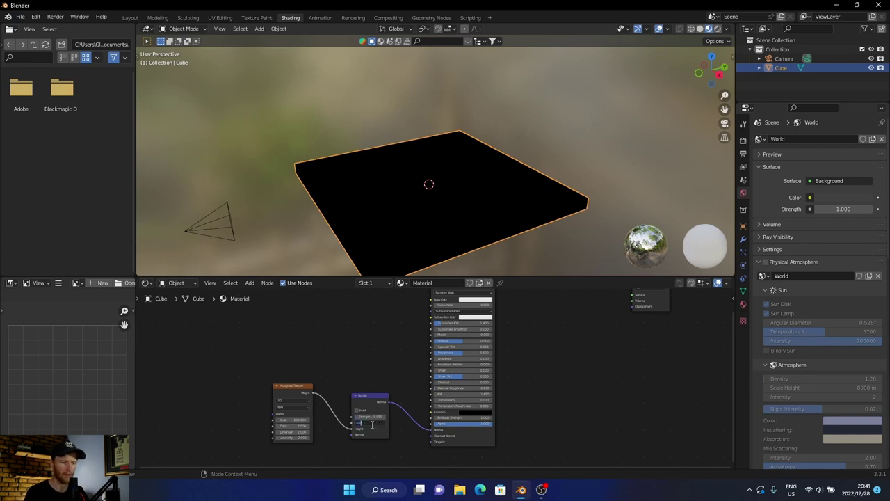
{"action": "key", "text": "Return"}
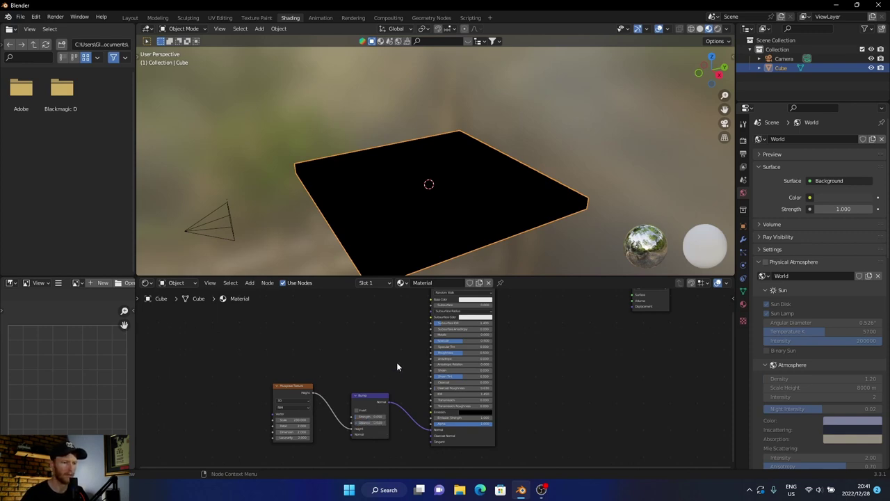
{"action": "left_click_drag", "start_coordinate": [464, 352], "coordinate": [435, 355]}
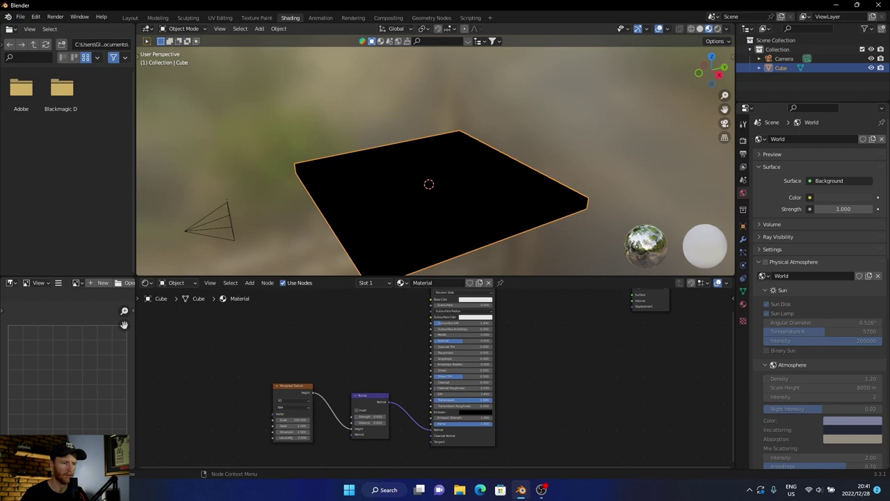
Relink Principled BSDF to Surface and inspect the glossy rippled slab up close.
{"action": "scroll", "coordinate": [376, 338], "scroll_direction": "up", "scroll_amount": 2}
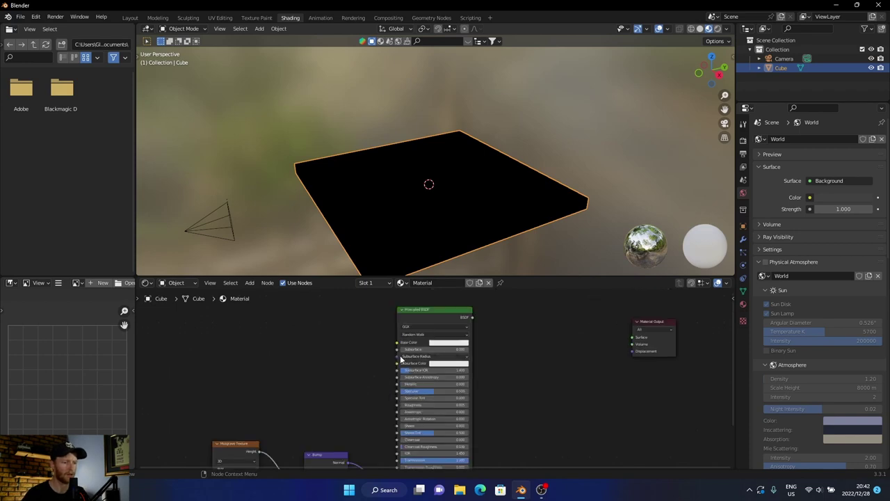
{"action": "left_click_drag", "start_coordinate": [472, 318], "coordinate": [629, 340]}
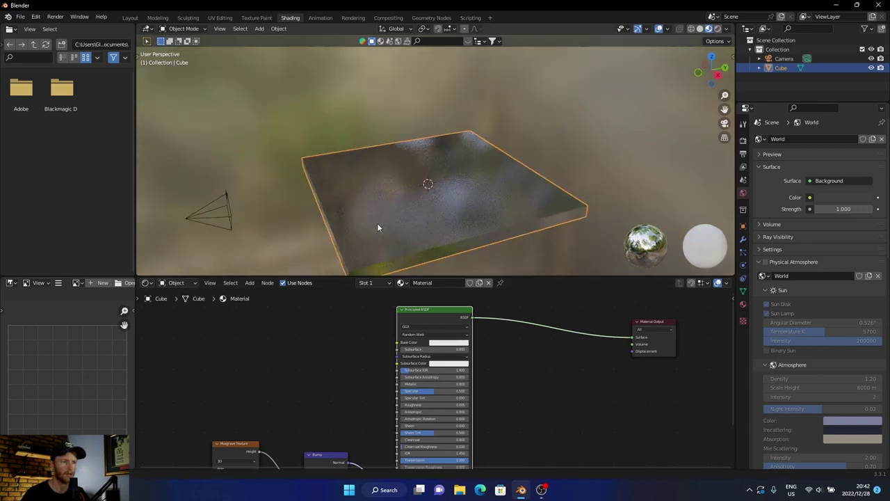
{"action": "middle_click_drag", "start_coordinate": [378, 227], "coordinate": [372, 209]}
{"action": "scroll", "coordinate": [353, 221], "scroll_direction": "down", "scroll_amount": 5}
{"action": "scroll", "coordinate": [372, 206], "scroll_direction": "up", "scroll_amount": 4}
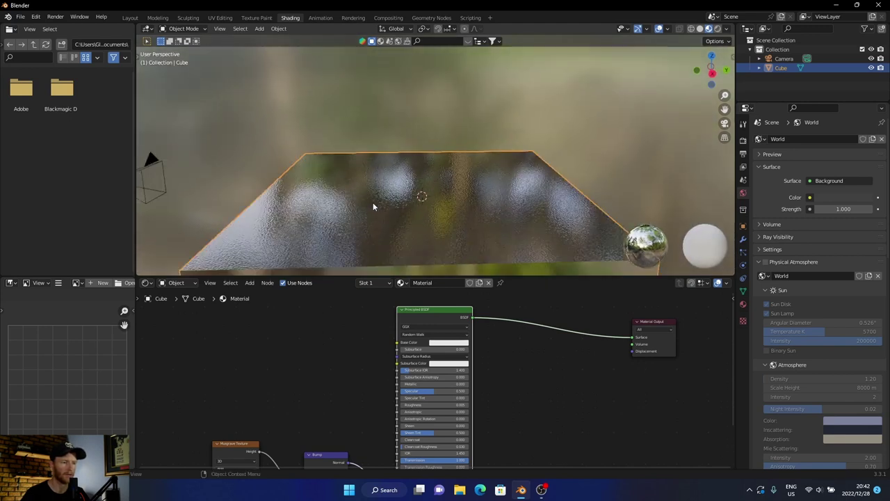
{"action": "middle_click_drag", "start_coordinate": [358, 230], "coordinate": [358, 226]}
{"action": "scroll", "coordinate": [359, 227], "scroll_direction": "up", "scroll_amount": 2}
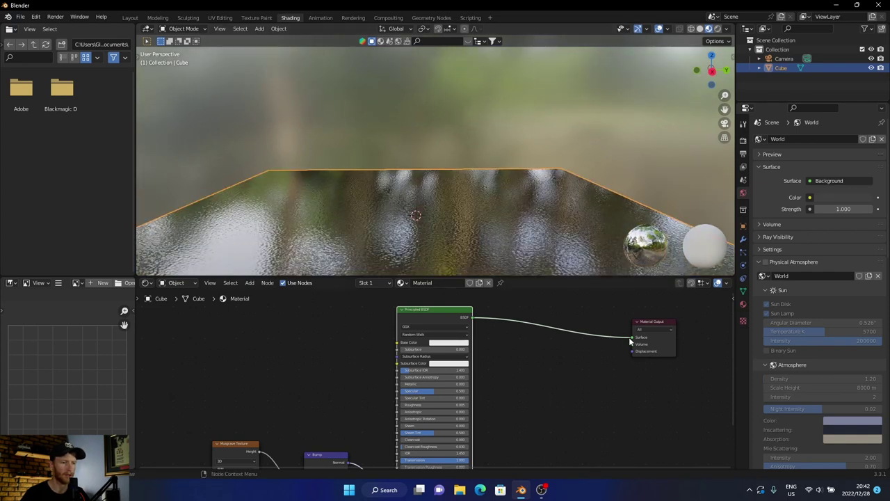
Unlink the BSDF from Surface and place a Mix Shader beside the Material Output.
{"action": "left_click_drag", "start_coordinate": [631, 338], "coordinate": [495, 344]}
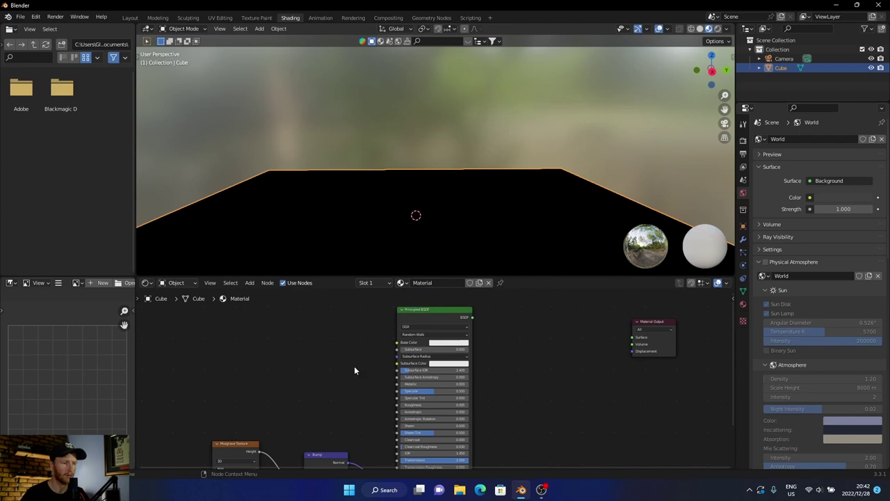
{"action": "scroll", "coordinate": [544, 349], "scroll_direction": "down", "scroll_amount": 1}
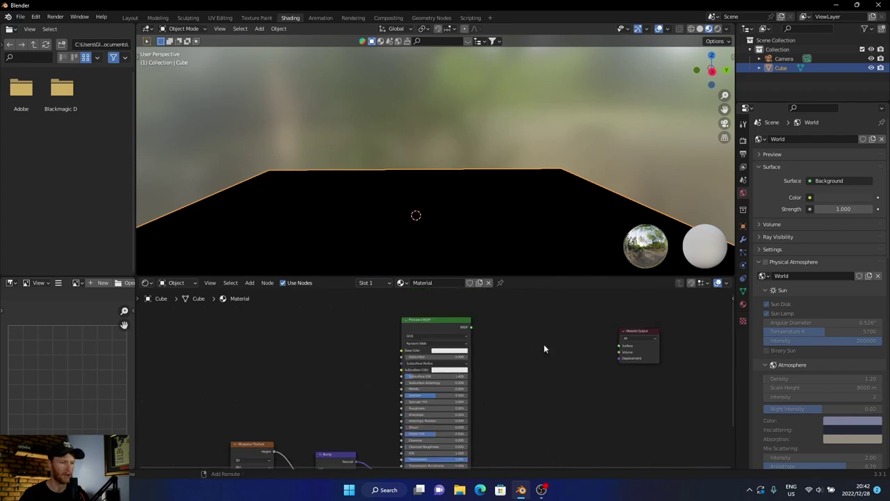
{"action": "key", "text": "shift+a"}
{"action": "left_click", "coordinate": [543, 346]}
{"action": "type", "text": "mi"}
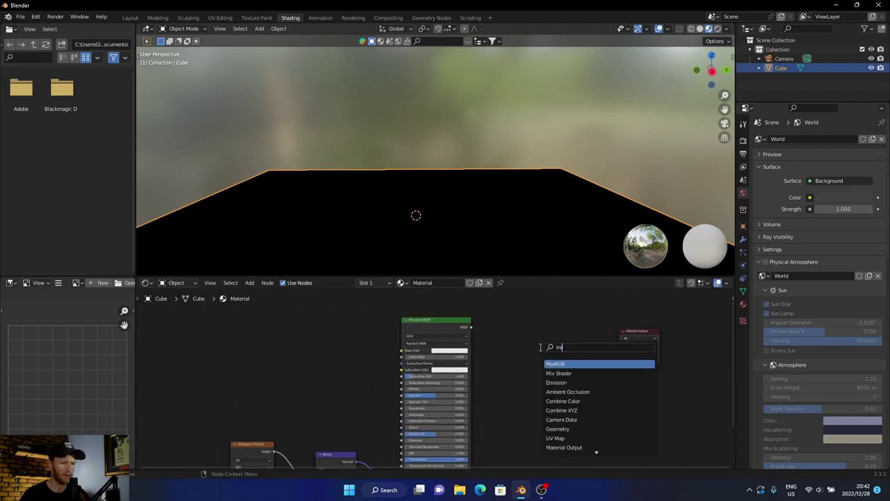
{"action": "type", "text": "x"}
{"action": "key", "text": "Down"}
{"action": "key", "text": "Return"}
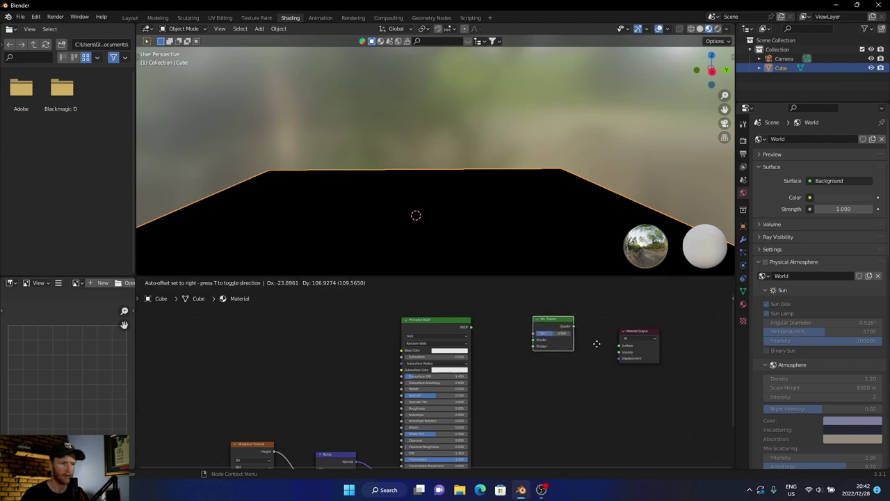
{"action": "left_click", "coordinate": [617, 344]}
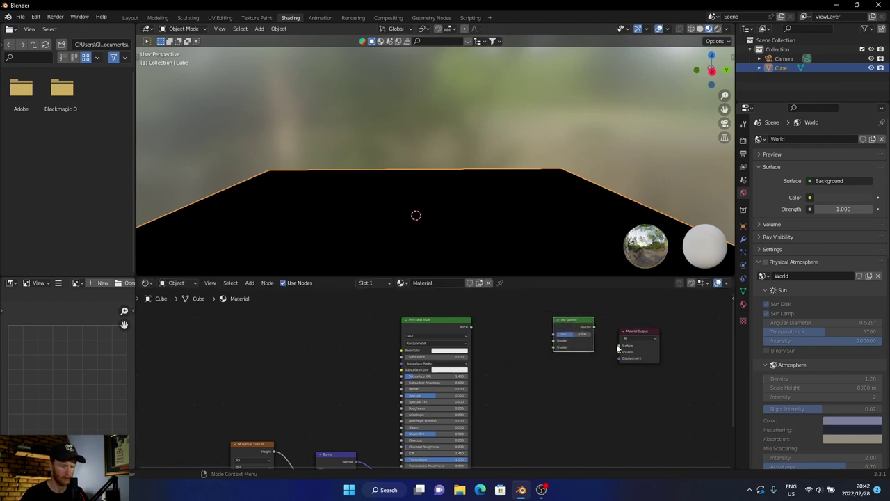
{"action": "key", "text": "shift+a"}
Add a Transparent BSDF node below the Mix Shader.
{"action": "left_click", "coordinate": [522, 363]}
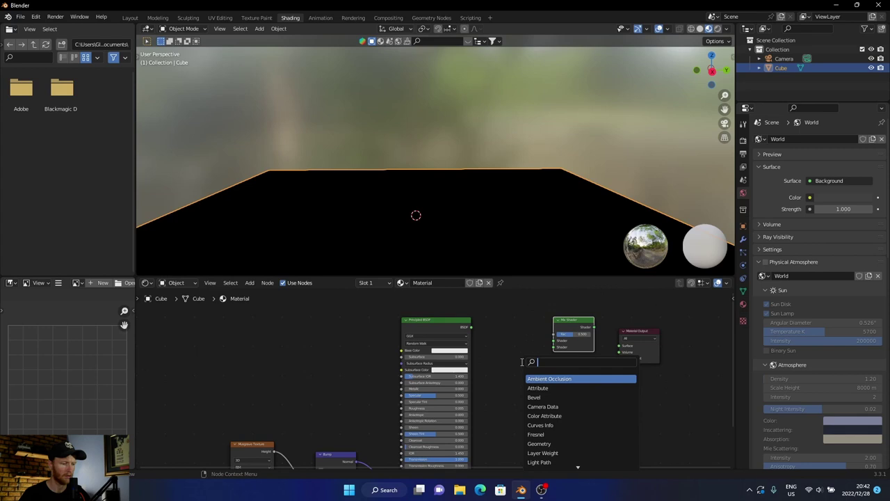
{"action": "type", "text": "tr"}
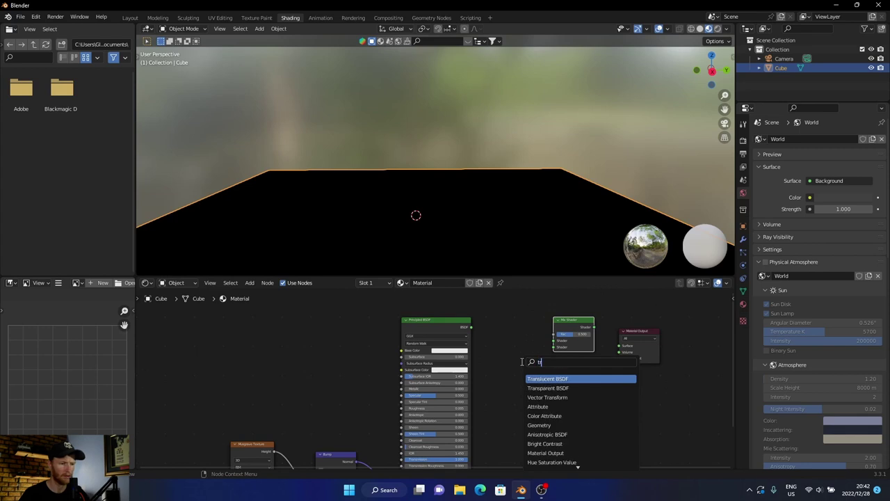
{"action": "left_click", "coordinate": [568, 385]}
{"action": "left_click", "coordinate": [541, 407]}
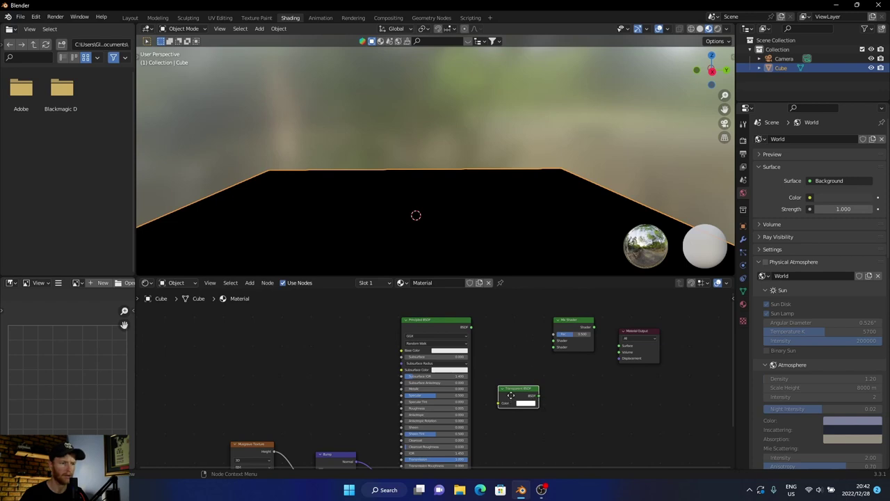
{"action": "left_click_drag", "start_coordinate": [510, 398], "coordinate": [554, 340]}
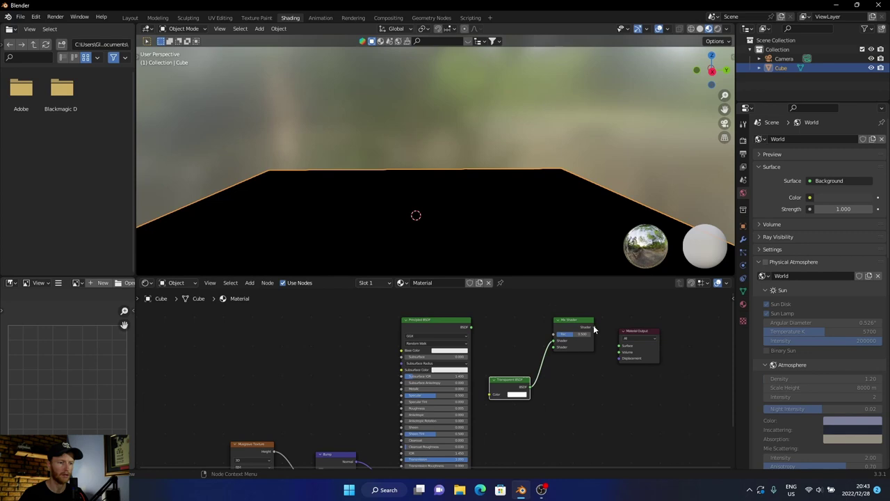
Wire Principled and Transparent BSDFs into the Mix Shader, and Mix Shader into Surface.
{"action": "left_click_drag", "start_coordinate": [594, 327], "coordinate": [619, 345]}
{"action": "middle_click_drag", "start_coordinate": [522, 339], "coordinate": [550, 317]}
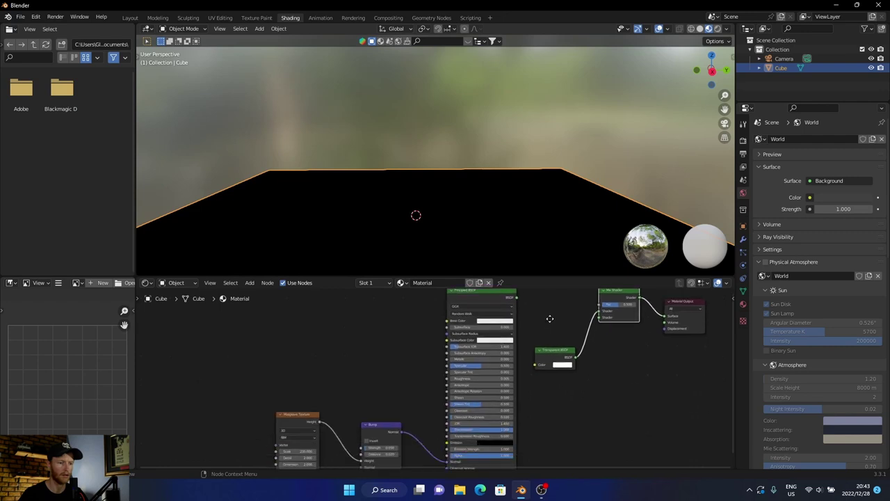
{"action": "left_click_drag", "start_coordinate": [518, 297], "coordinate": [595, 323]}
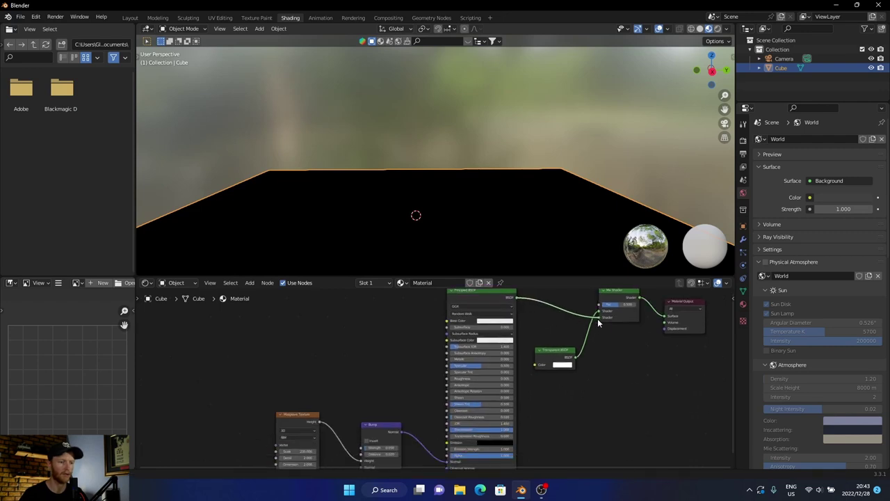
{"action": "left_click_drag", "start_coordinate": [598, 323], "coordinate": [598, 318]}
{"action": "middle_click_drag", "start_coordinate": [550, 330], "coordinate": [527, 367]}
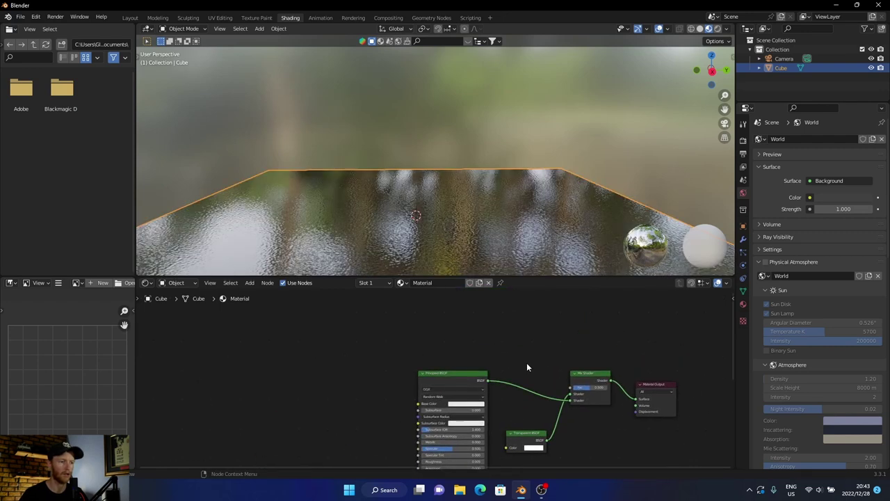
Add a Light Path node and wire Is Camera Ray into the Mix Shader Fac.
{"action": "key", "text": "shift+a"}
{"action": "left_click", "coordinate": [533, 336]}
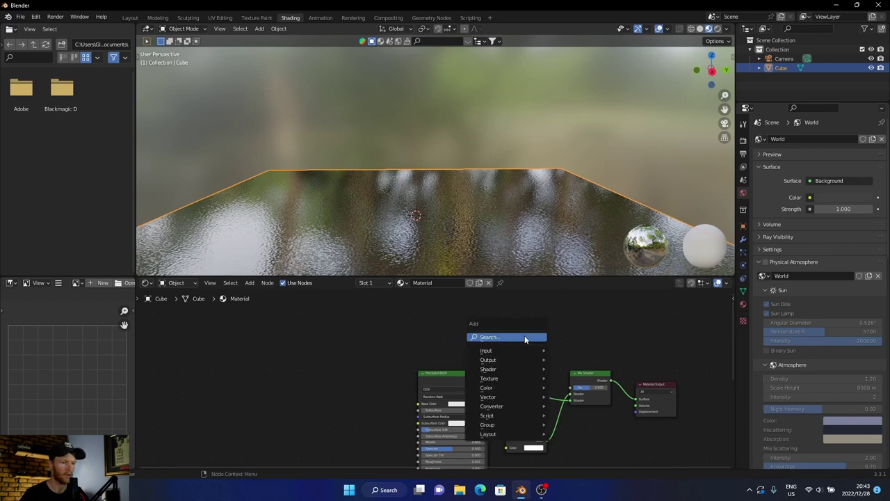
{"action": "type", "text": "ligh"}
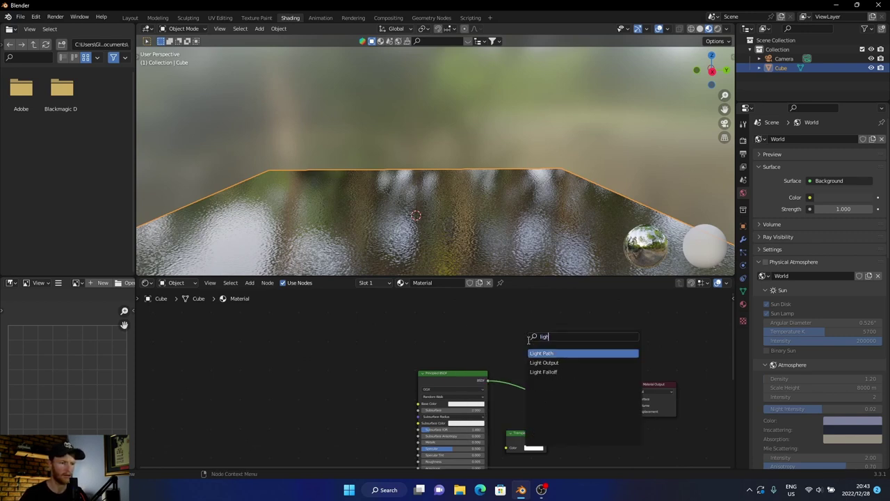
{"action": "left_click", "coordinate": [543, 352]}
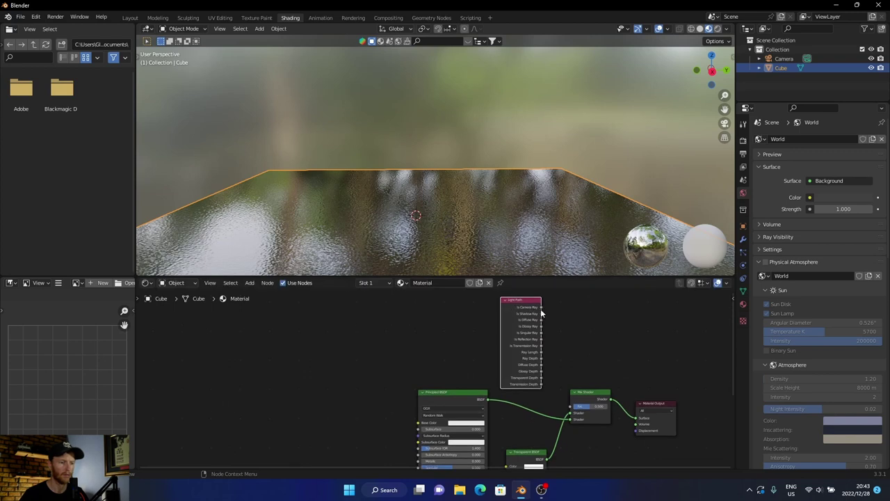
{"action": "left_click_drag", "start_coordinate": [542, 308], "coordinate": [570, 408]}
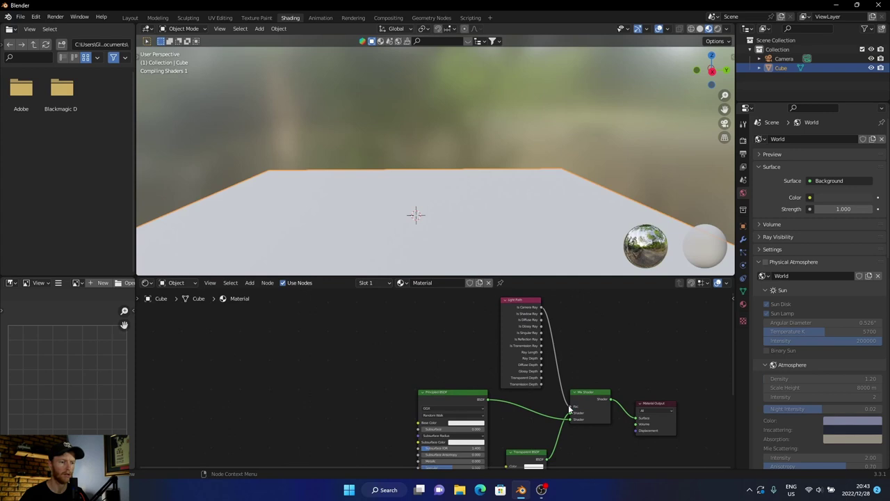
{"action": "middle_click_drag", "start_coordinate": [350, 379], "coordinate": [346, 310]}
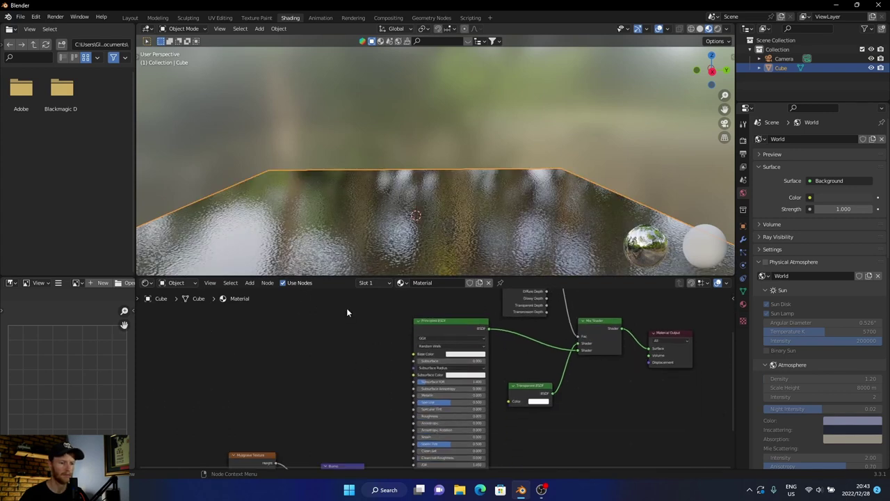
{"action": "scroll", "coordinate": [359, 385], "scroll_direction": "up", "scroll_amount": 1}
{"action": "scroll", "coordinate": [359, 385], "scroll_direction": "down", "scroll_amount": 2}
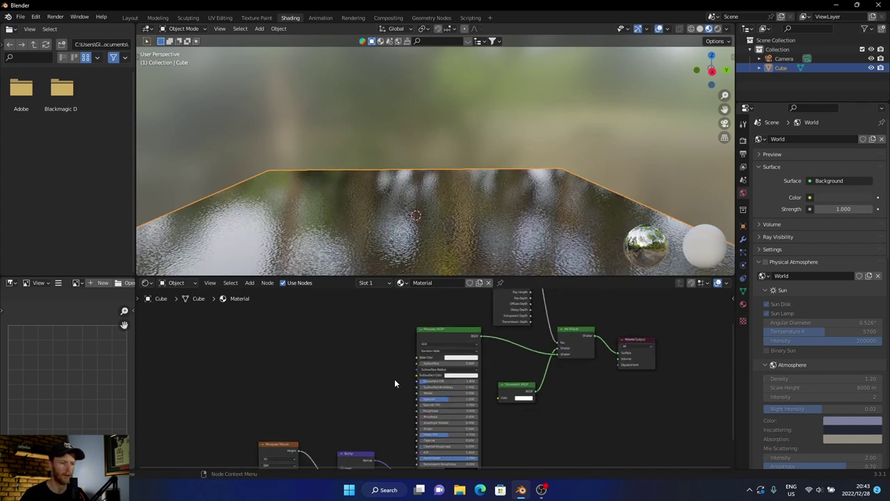
{"action": "mouse_move", "coordinate": [437, 234]}
{"action": "middle_mouse_down"}
{"action": "mouse_move", "coordinate": [443, 214]}
{"action": "mouse_move", "coordinate": [434, 224]}
{"action": "middle_mouse_up"}
{"action": "middle_click_drag", "start_coordinate": [603, 400], "coordinate": [593, 373]}
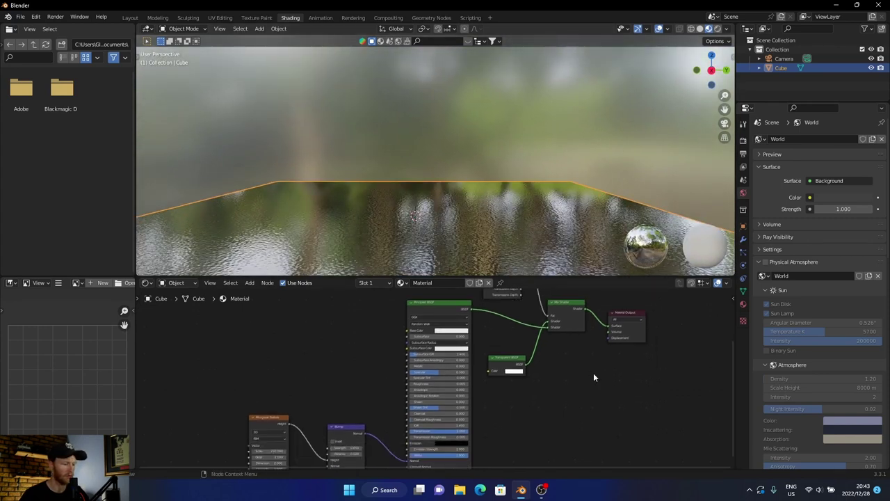
Add a Principled Volume with Anisotropy 0.123 and connect it to the Material Output Volume.
{"action": "key", "text": "shift+a"}
{"action": "type", "text": "prin"}
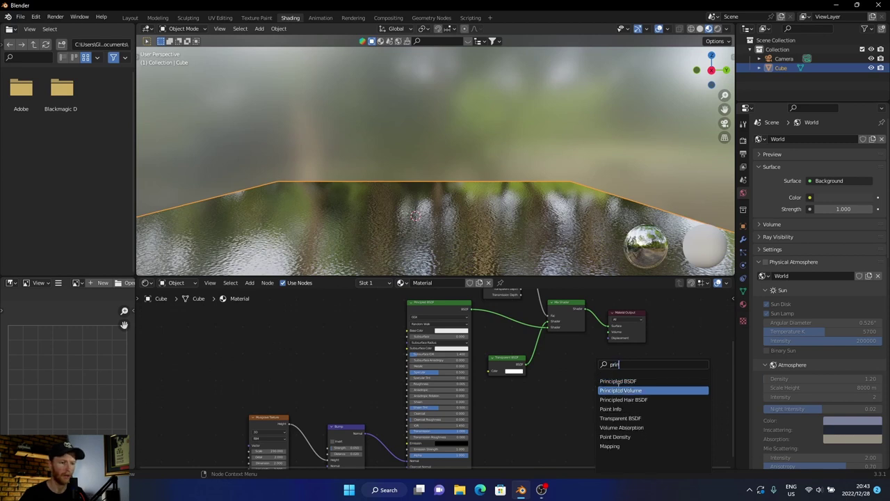
{"action": "left_click", "coordinate": [620, 390]}
{"action": "left_click", "coordinate": [583, 394]}
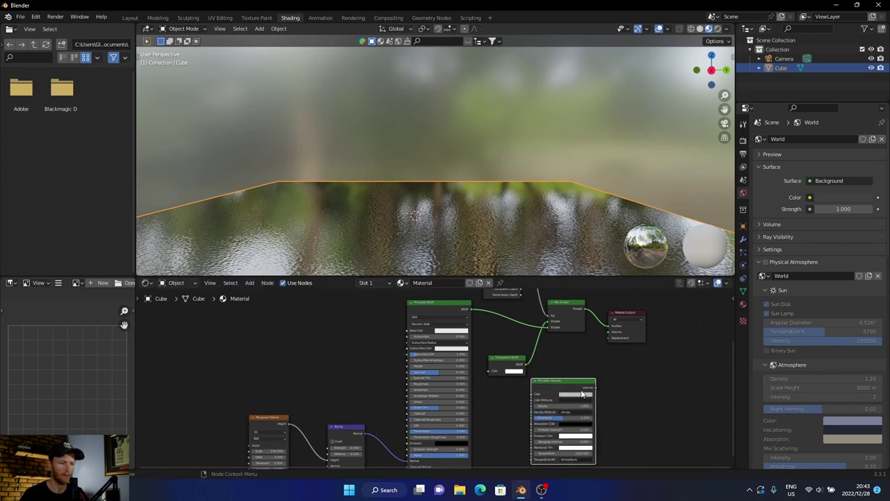
{"action": "left_click", "coordinate": [561, 418]}
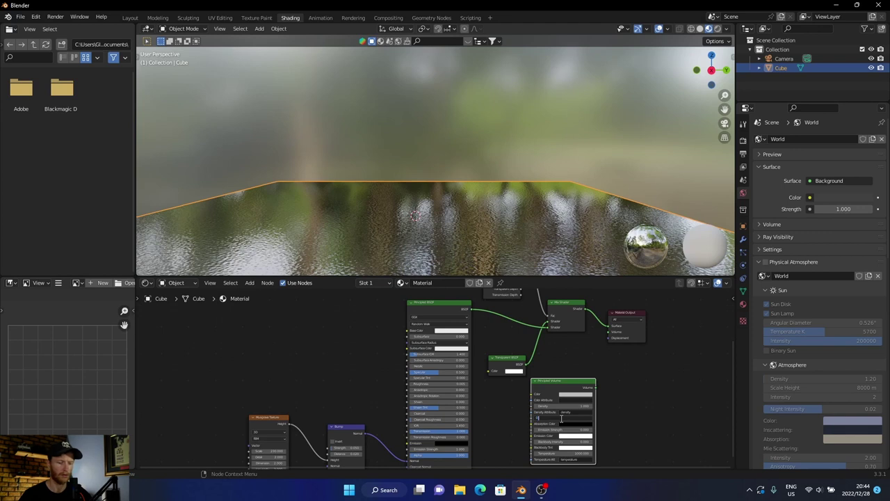
{"action": "key", "text": "Return"}
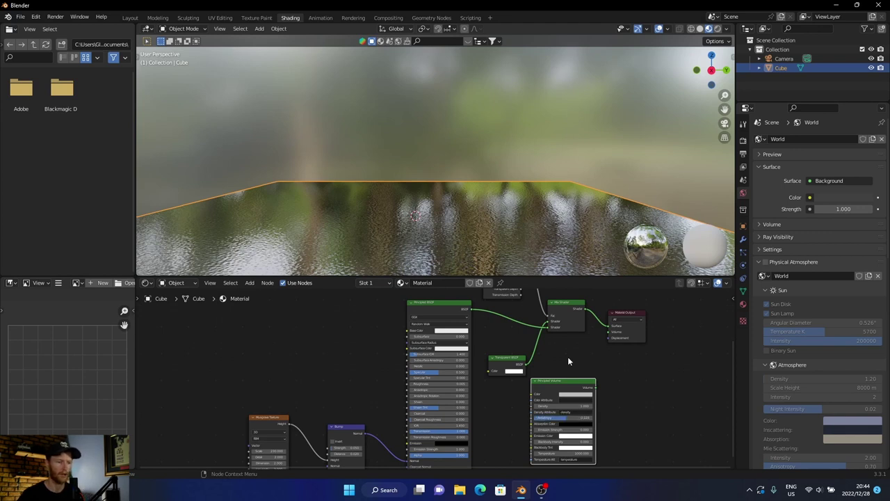
{"action": "left_click_drag", "start_coordinate": [594, 388], "coordinate": [610, 332]}
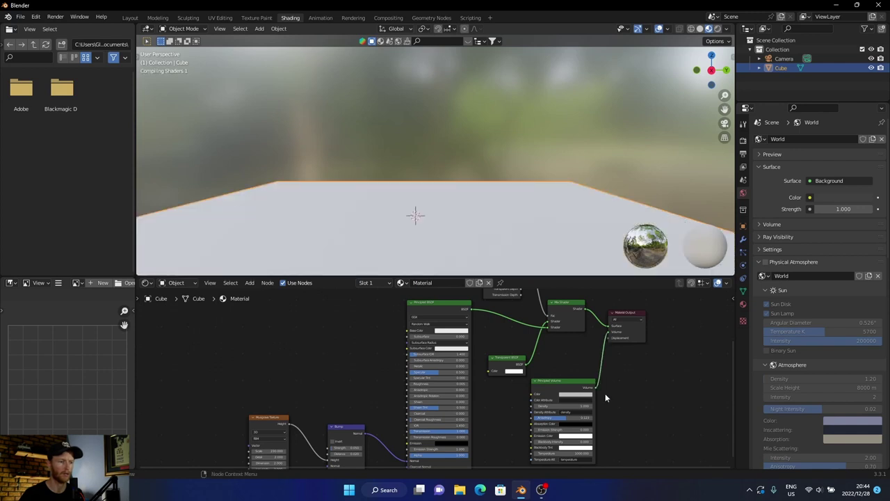
{"action": "mouse_move", "coordinate": [391, 248]}
{"action": "middle_mouse_down"}
{"action": "mouse_move", "coordinate": [398, 237]}
{"action": "mouse_move", "coordinate": [393, 259]}
{"action": "mouse_move", "coordinate": [430, 244]}
{"action": "mouse_move", "coordinate": [403, 246]}
{"action": "middle_mouse_up"}
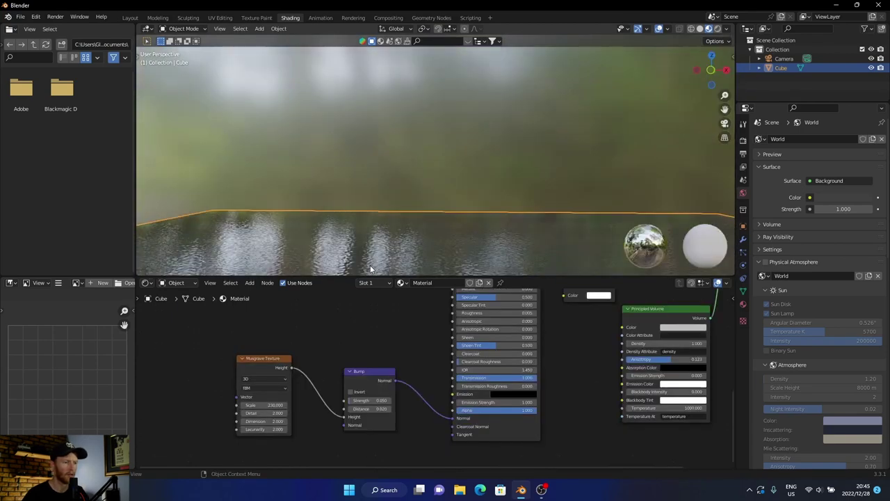
{"action": "middle_click_drag", "start_coordinate": [382, 252], "coordinate": [343, 258]}
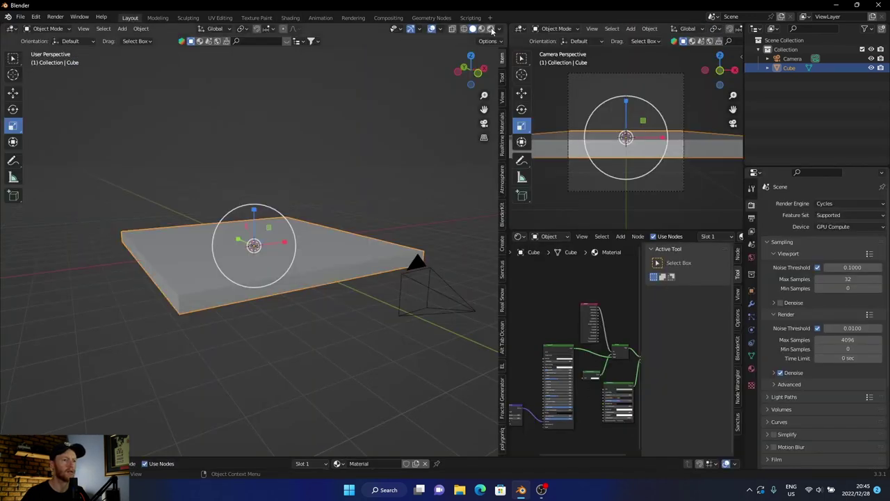
In rendered view, enable Physical Atmosphere, view the sky, then return to solid shading.
{"action": "left_click", "coordinate": [490, 29]}
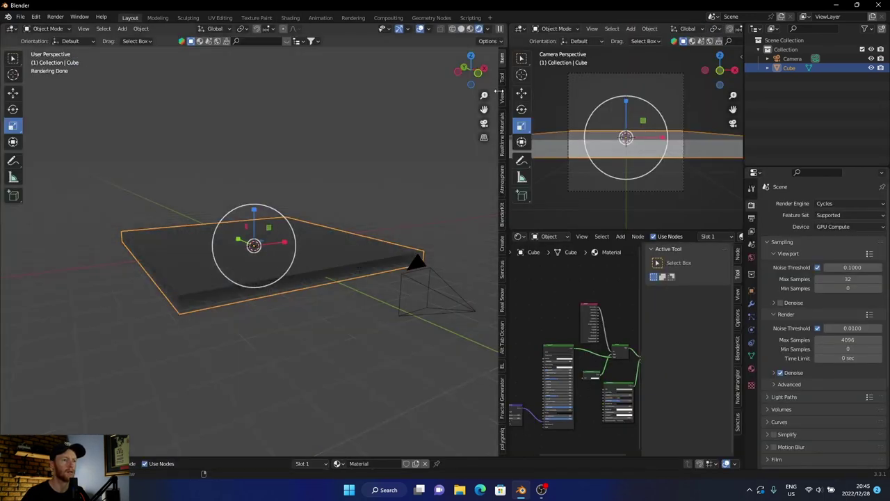
{"action": "key", "text": "n"}
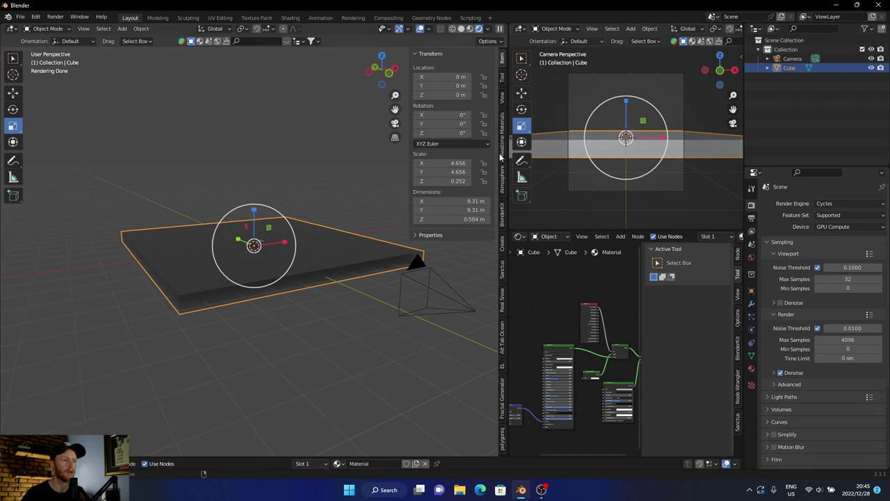
{"action": "left_click", "coordinate": [501, 178]}
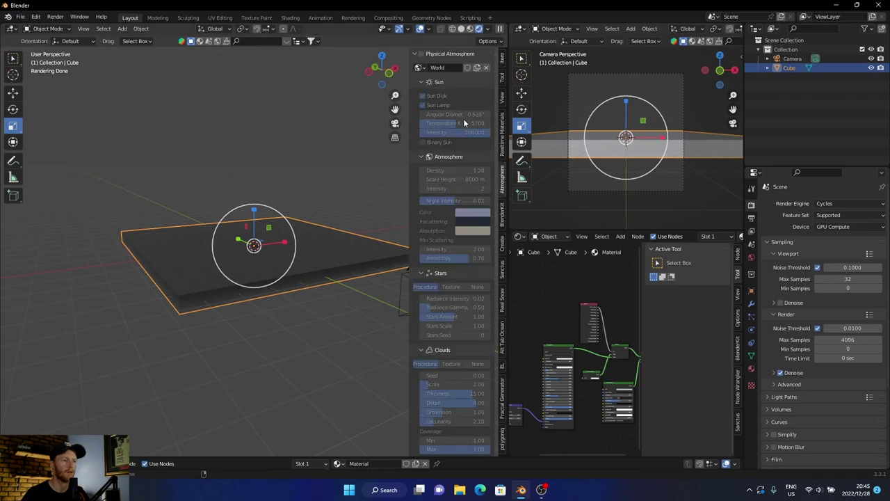
{"action": "left_click", "coordinate": [416, 54]}
{"action": "middle_click_drag", "start_coordinate": [274, 307], "coordinate": [237, 315]}
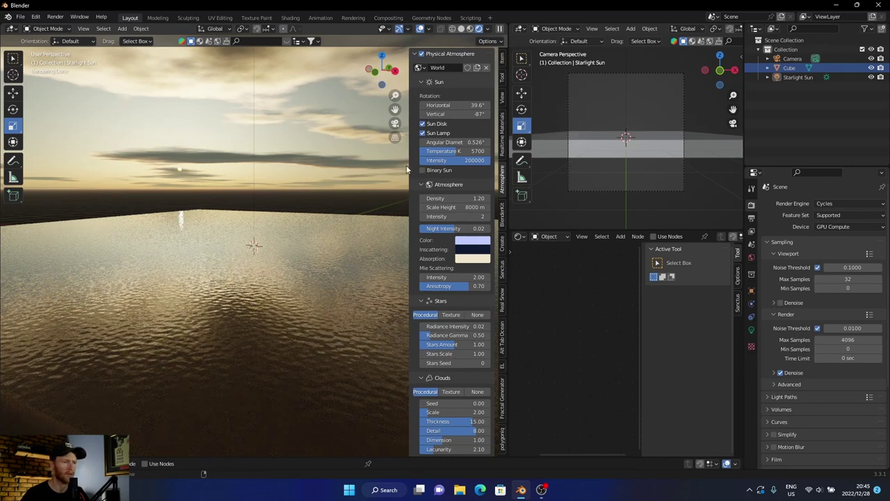
{"action": "left_click_drag", "start_coordinate": [408, 161], "coordinate": [487, 160]}
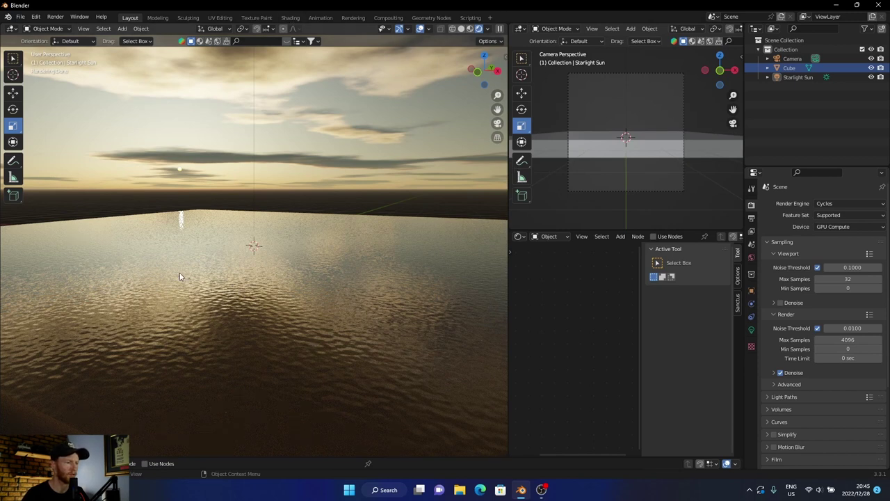
{"action": "mouse_move", "coordinate": [205, 370]}
{"action": "middle_mouse_down"}
{"action": "mouse_move", "coordinate": [220, 358]}
{"action": "mouse_move", "coordinate": [212, 371]}
{"action": "mouse_move", "coordinate": [188, 370]}
{"action": "middle_mouse_up"}
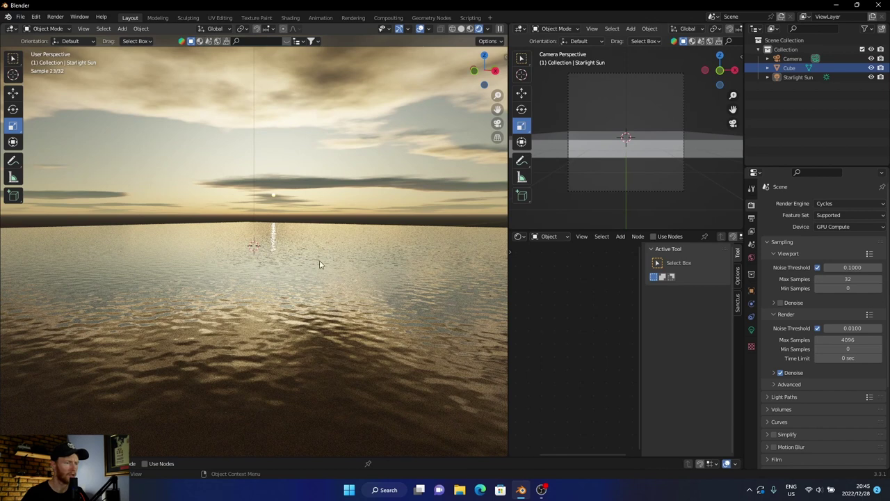
{"action": "key", "text": "z"}
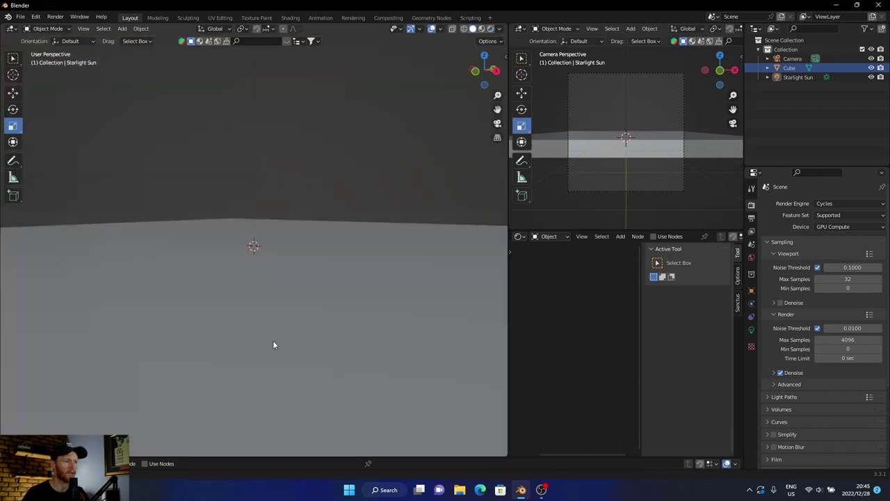
{"action": "scroll", "coordinate": [236, 345], "scroll_direction": "down", "scroll_amount": 5}
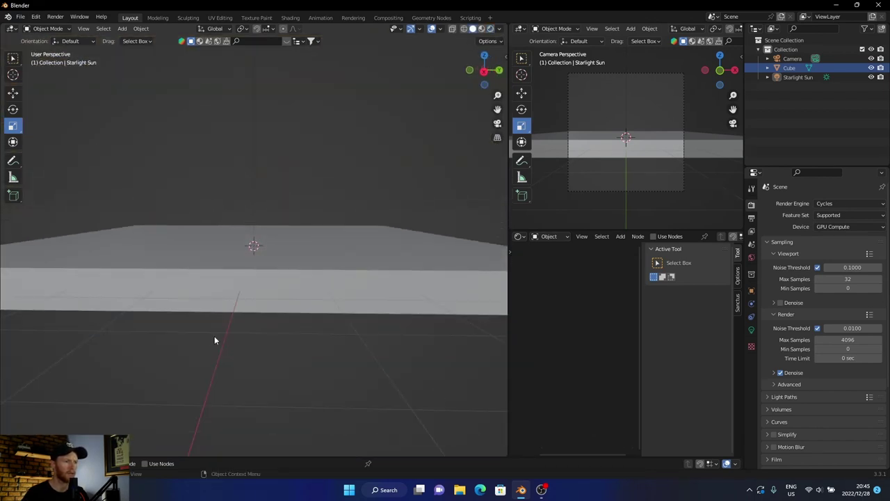
Mark the Cube slab as an asset via its Outliner context menu.
{"action": "left_click", "coordinate": [287, 267]}
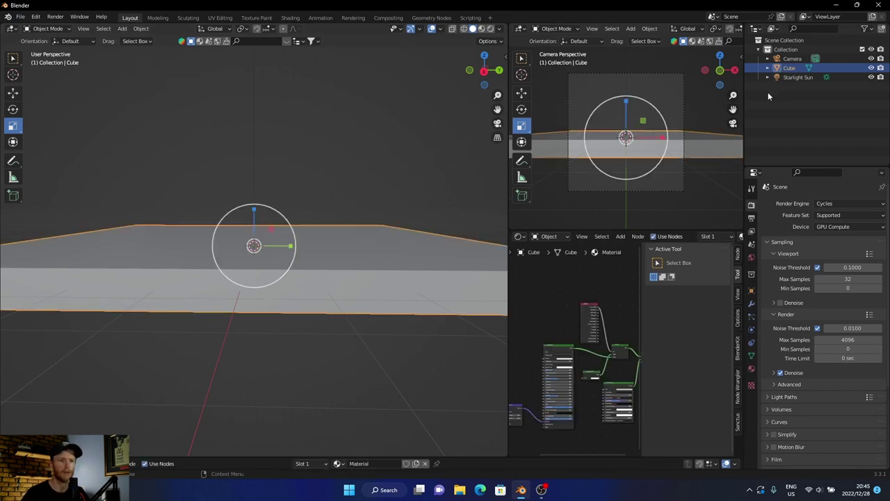
{"action": "right_click", "coordinate": [837, 66]}
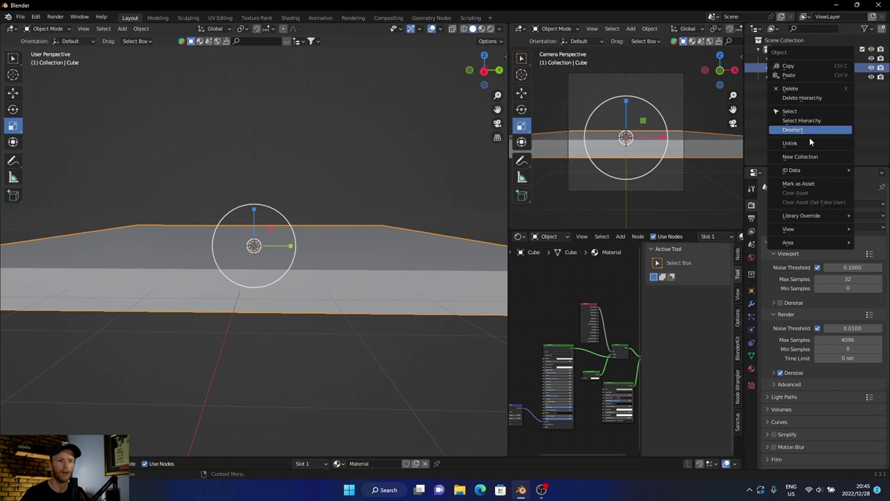
{"action": "left_click", "coordinate": [800, 184]}
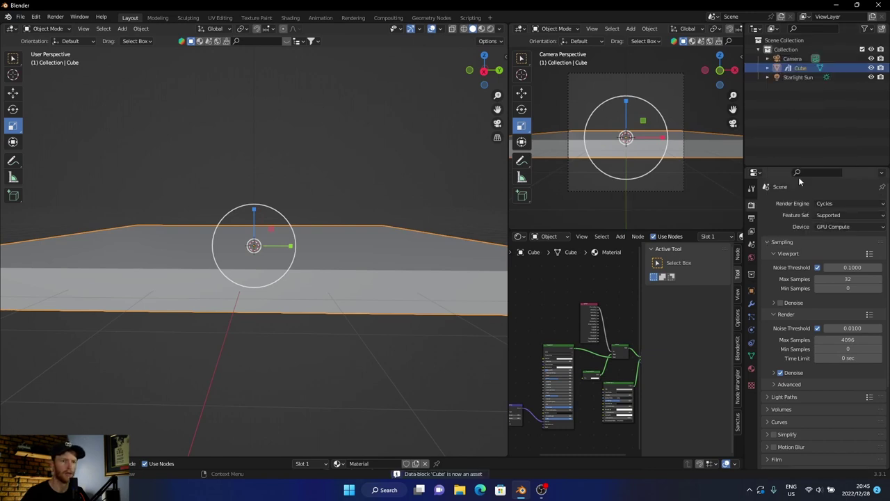
{"action": "left_click", "coordinate": [20, 18]}
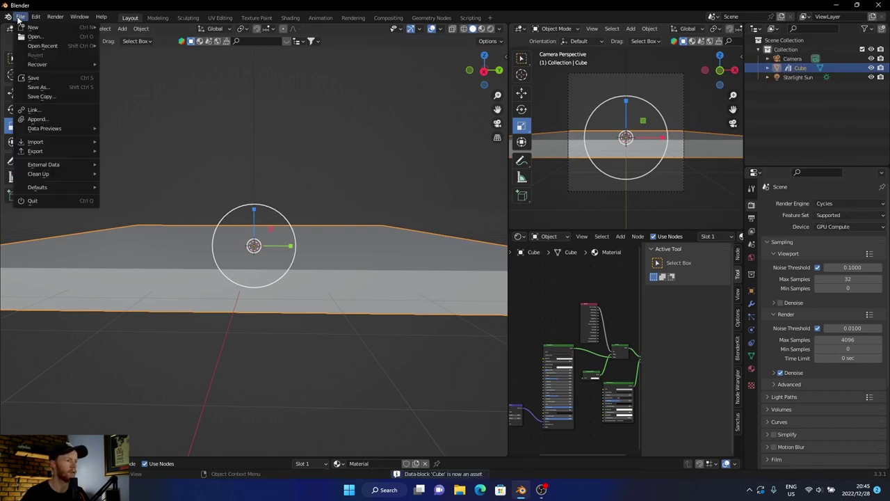
Save the scene as untitled.blend in the C:\User Library folder.
{"action": "left_click", "coordinate": [38, 88]}
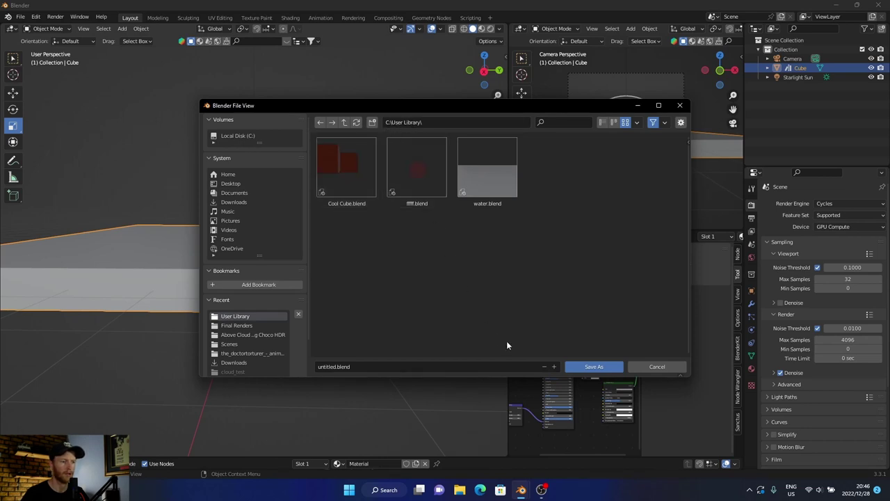
{"action": "left_click", "coordinate": [588, 366]}
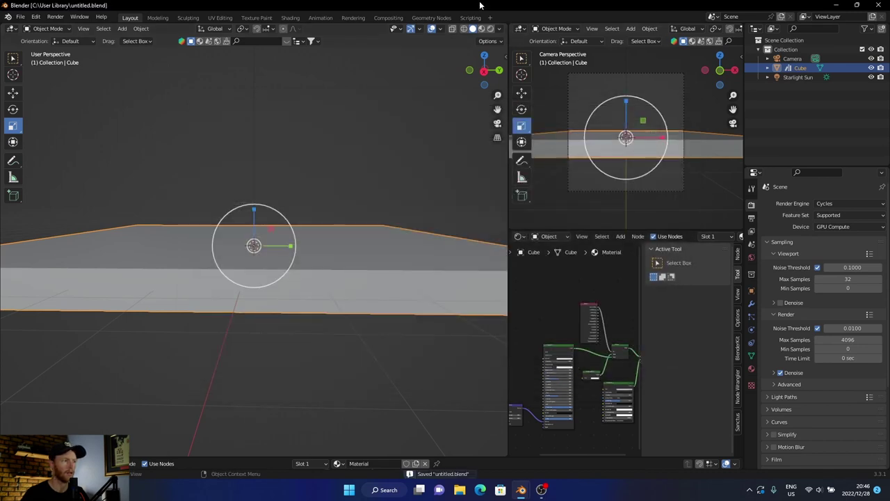
{"action": "left_click", "coordinate": [19, 17]}
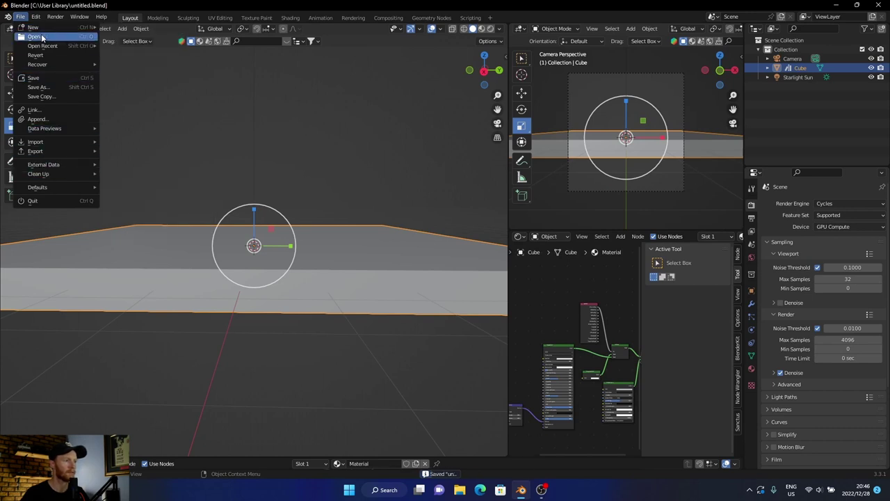
Start a new General file and turn the enlarged bottom area into an Asset Browser showing the User Library.
{"action": "mouse_move", "coordinate": [43, 31]}
{"action": "left_click", "coordinate": [123, 26]}
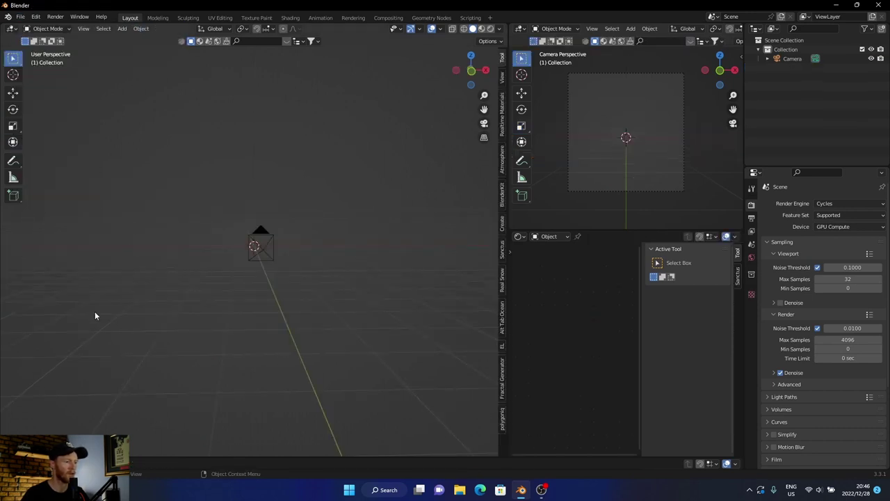
{"action": "left_click", "coordinate": [10, 465]}
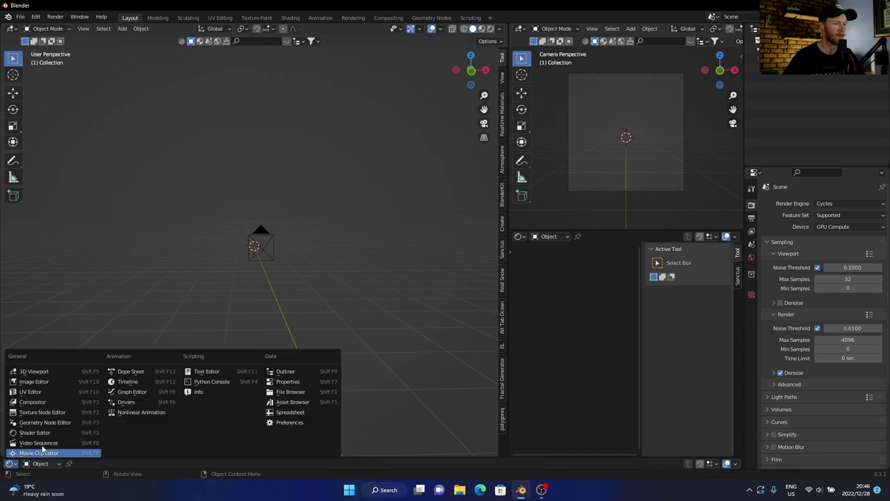
{"action": "left_click", "coordinate": [296, 411]}
{"action": "left_click_drag", "start_coordinate": [265, 457], "coordinate": [254, 303]}
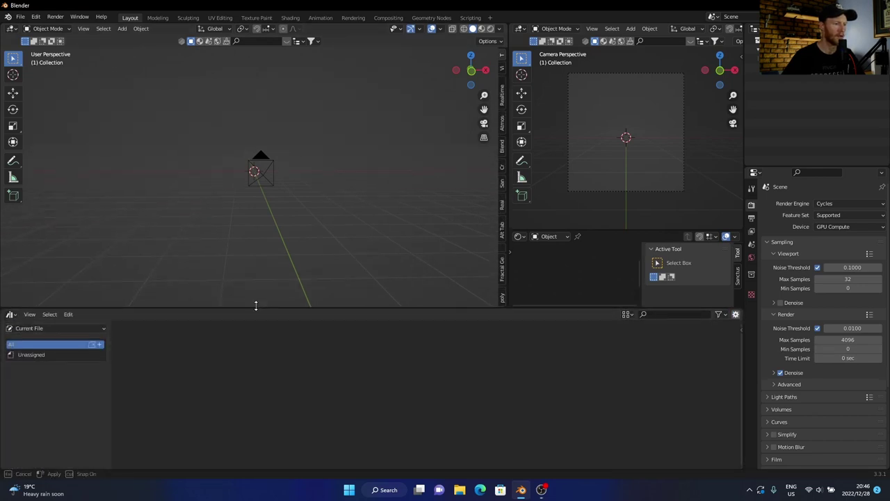
{"action": "left_click", "coordinate": [77, 322]}
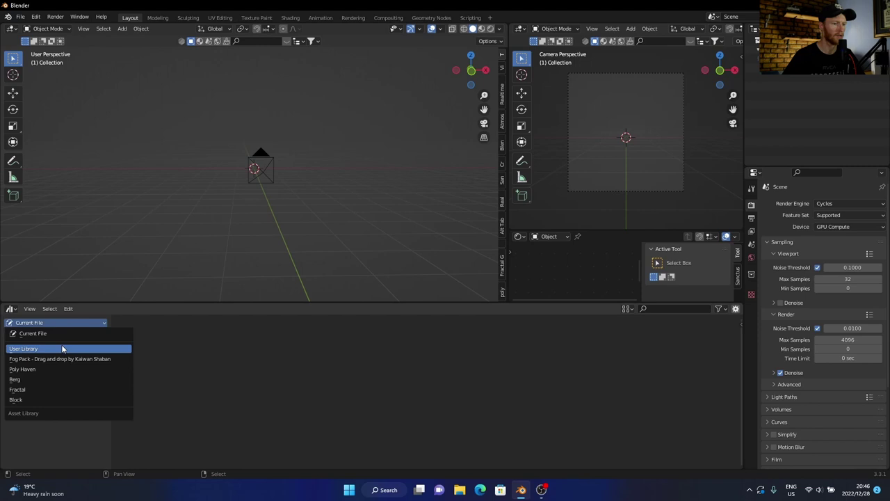
{"action": "left_click", "coordinate": [70, 348]}
Drag the Cube water asset into the viewport and view its water in Material Preview.
{"action": "left_click_drag", "start_coordinate": [185, 356], "coordinate": [233, 174]}
{"action": "mouse_move", "coordinate": [209, 224]}
{"action": "middle_mouse_down"}
{"action": "mouse_move", "coordinate": [205, 241]}
{"action": "mouse_move", "coordinate": [225, 239]}
{"action": "middle_mouse_up"}
{"action": "left_click", "coordinate": [481, 29]}
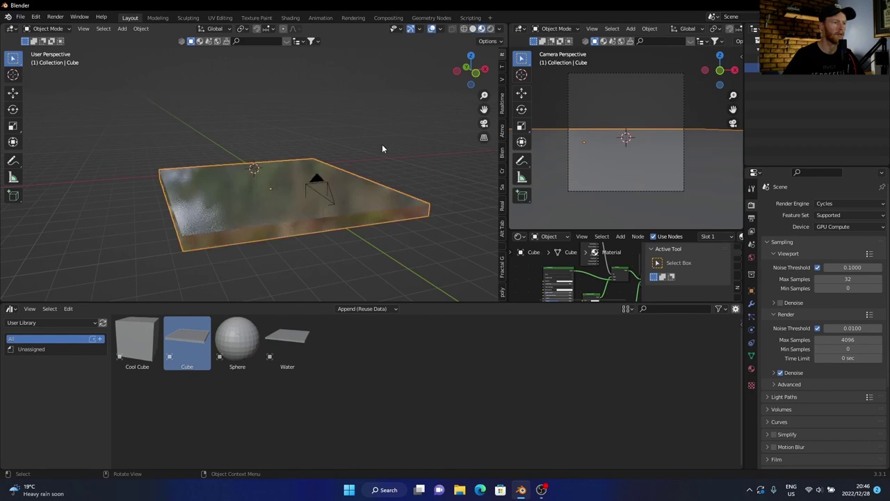
{"action": "scroll", "coordinate": [259, 221], "scroll_direction": "up", "scroll_amount": 5}
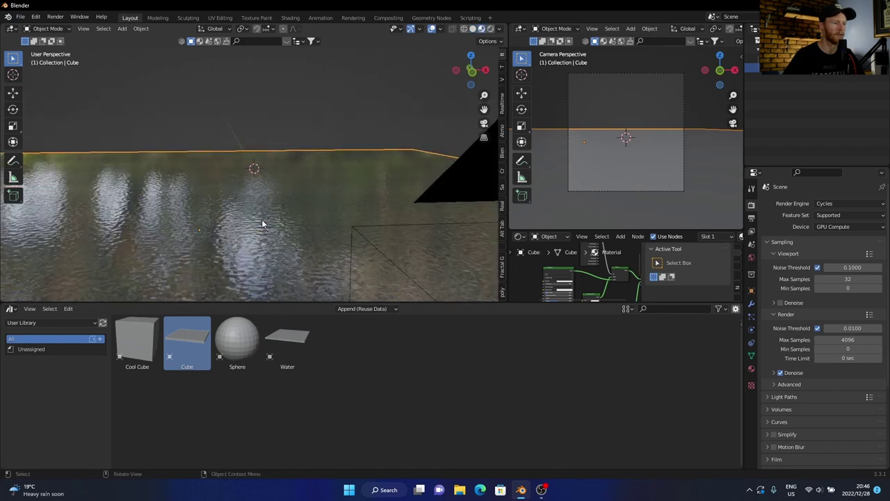